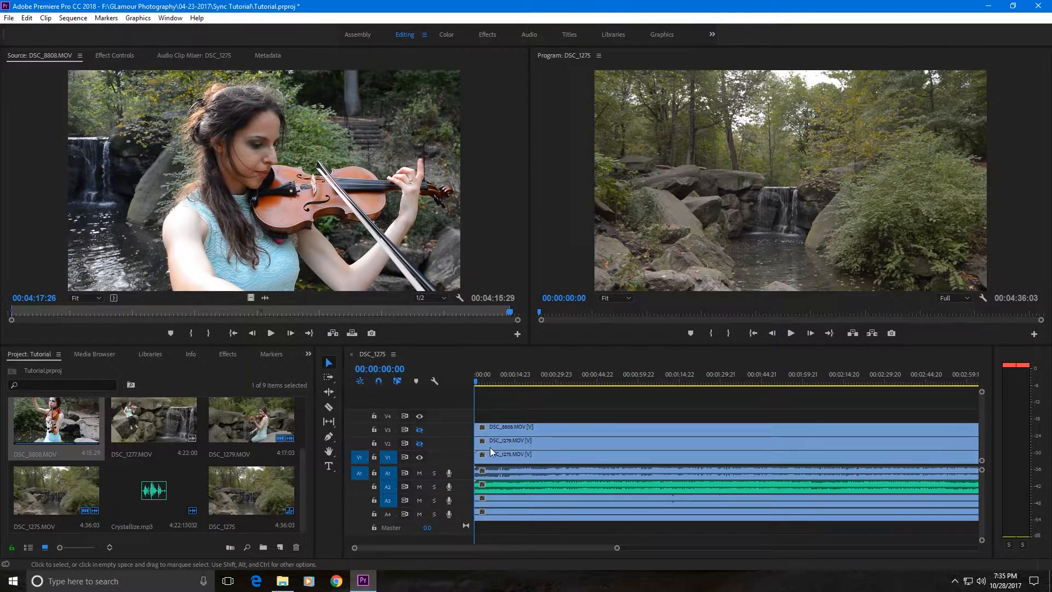
- Preview the DSC_1275.MOV and DSC_1279.MOV angles by showing track V2 and scrubbing to about 38 seconds
click(419, 431)
click(420, 430)
click(420, 443)
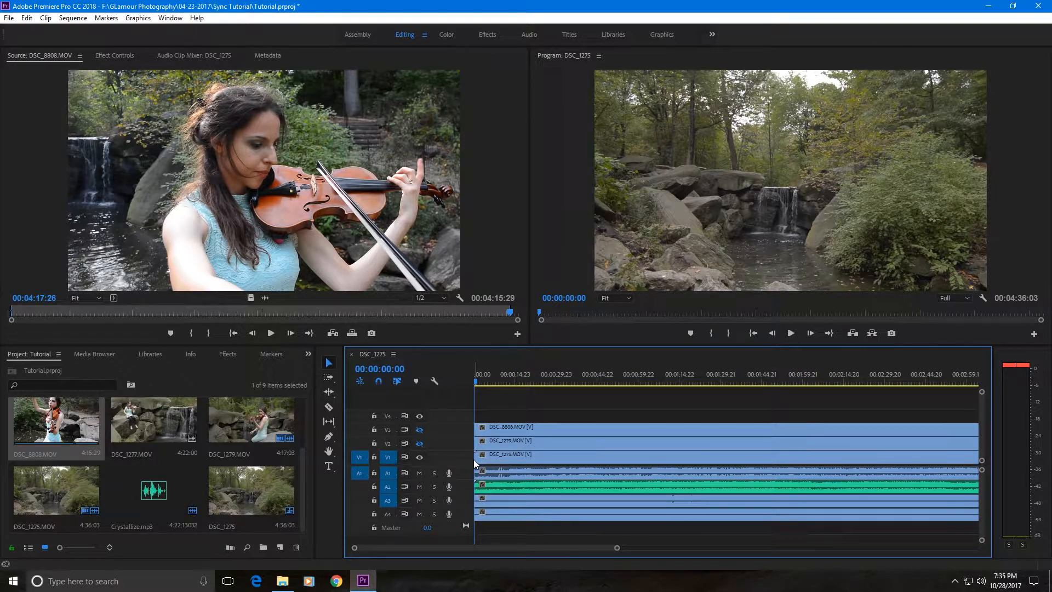
drag(475, 381, 518, 406)
click(420, 443)
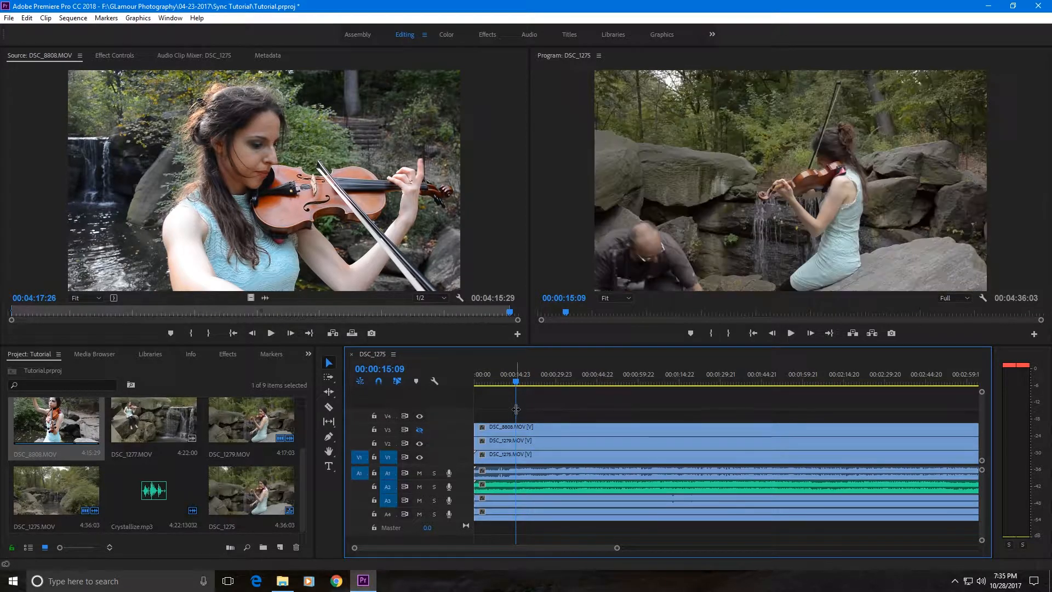
drag(514, 383, 580, 393)
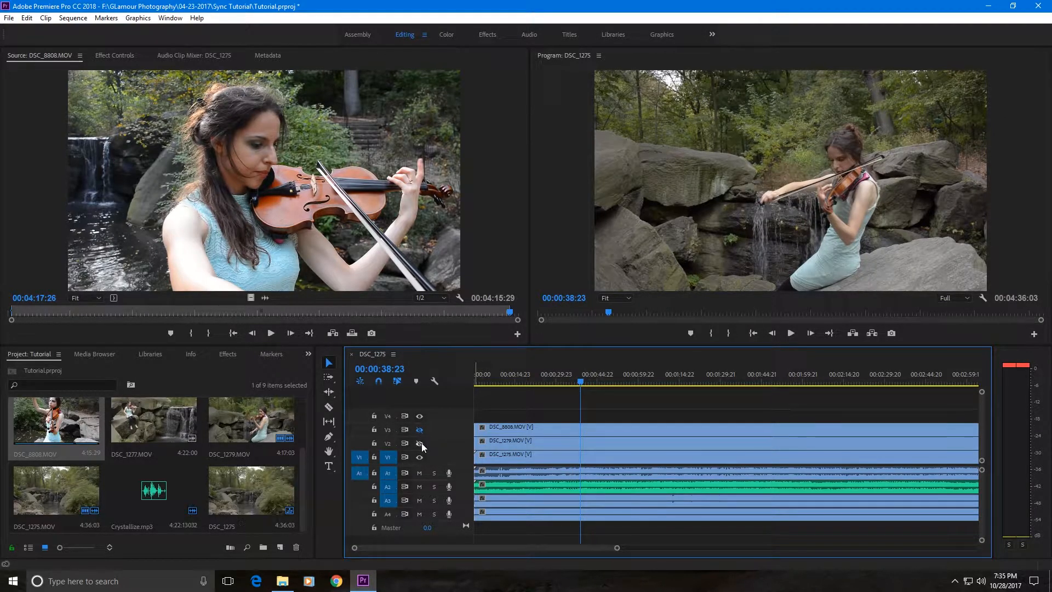
- Hide V2, preview the DSC_8808.MOV angle on V3 up to about 51 seconds, hide V3 and return to the sequence start
click(420, 443)
click(420, 430)
drag(579, 382, 614, 390)
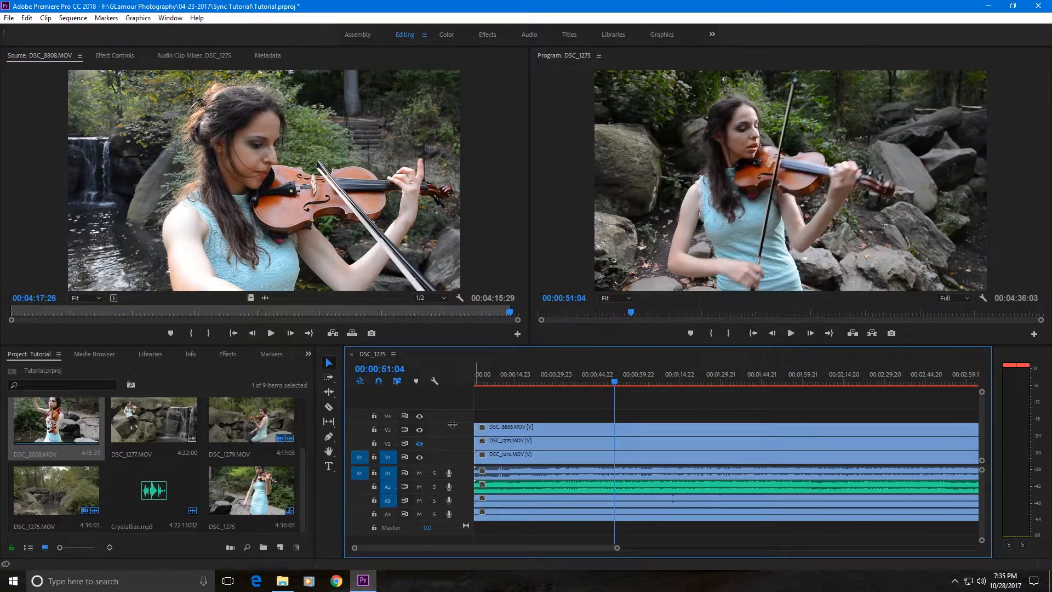
click(420, 431)
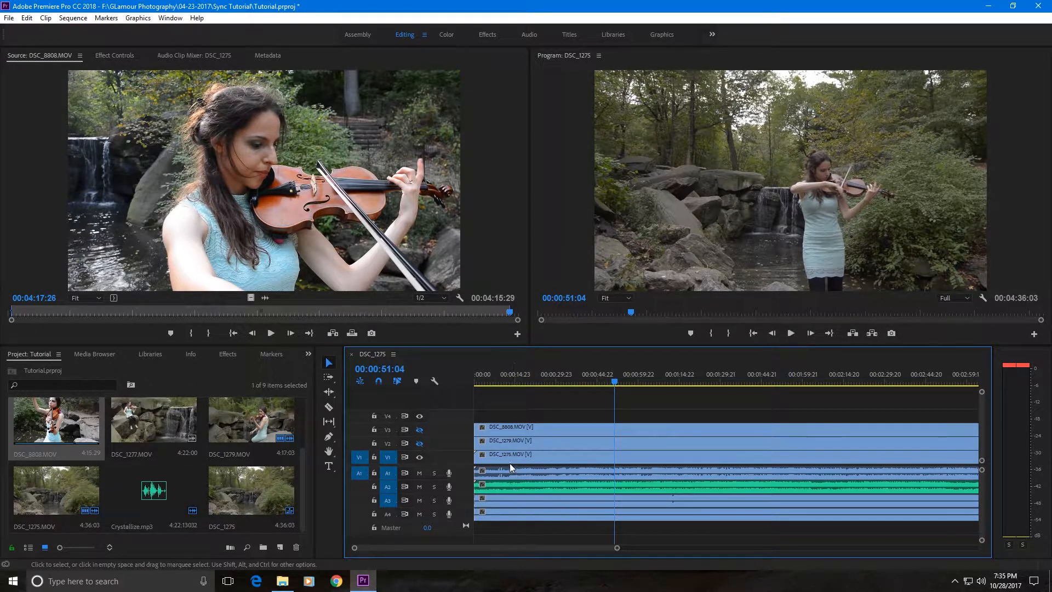
drag(613, 382, 473, 394)
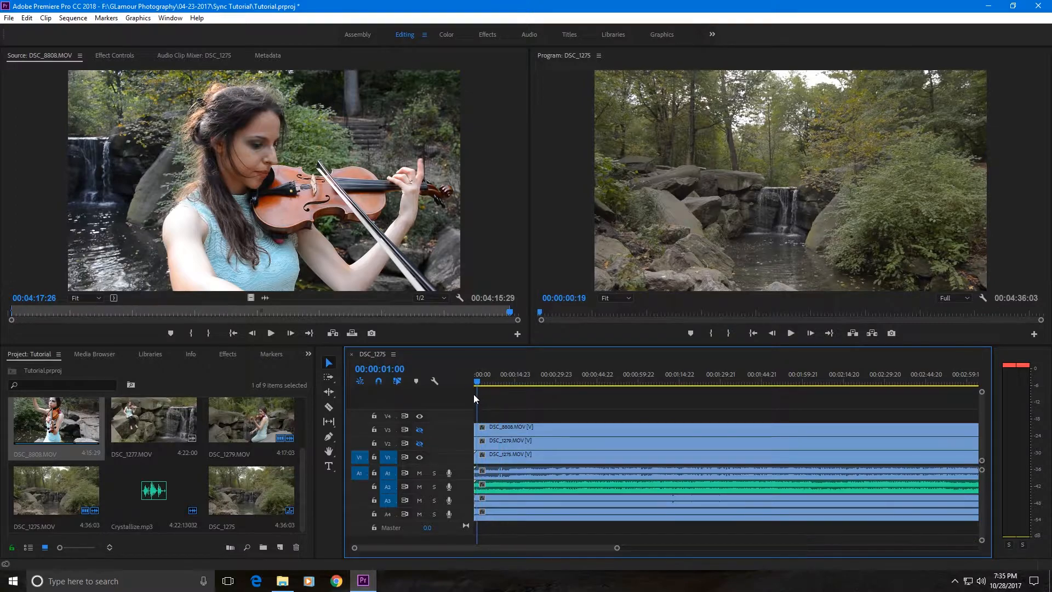
- Play the unsynced sequence, listening with A1, A3 and A4 muted and with all tracks unmuted, and return to the start
click(791, 333)
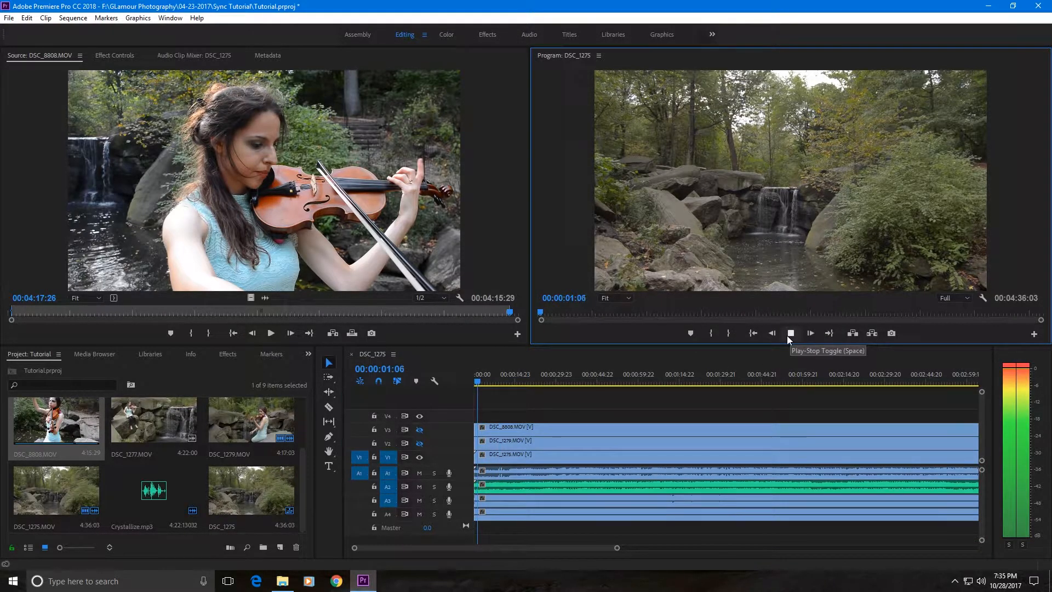
click(418, 514)
click(419, 500)
click(419, 472)
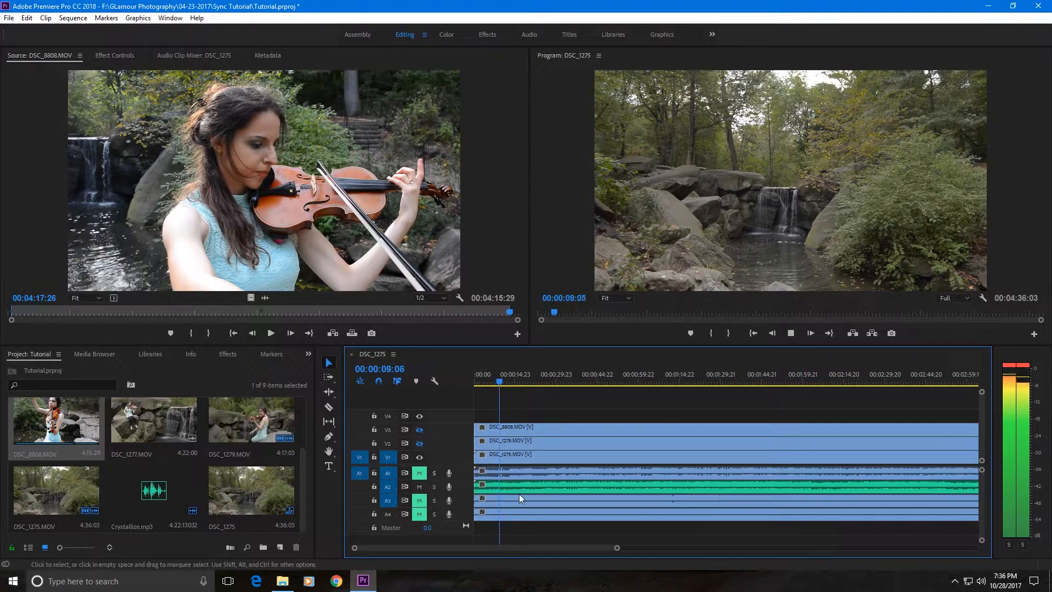
click(424, 474)
click(420, 500)
click(419, 515)
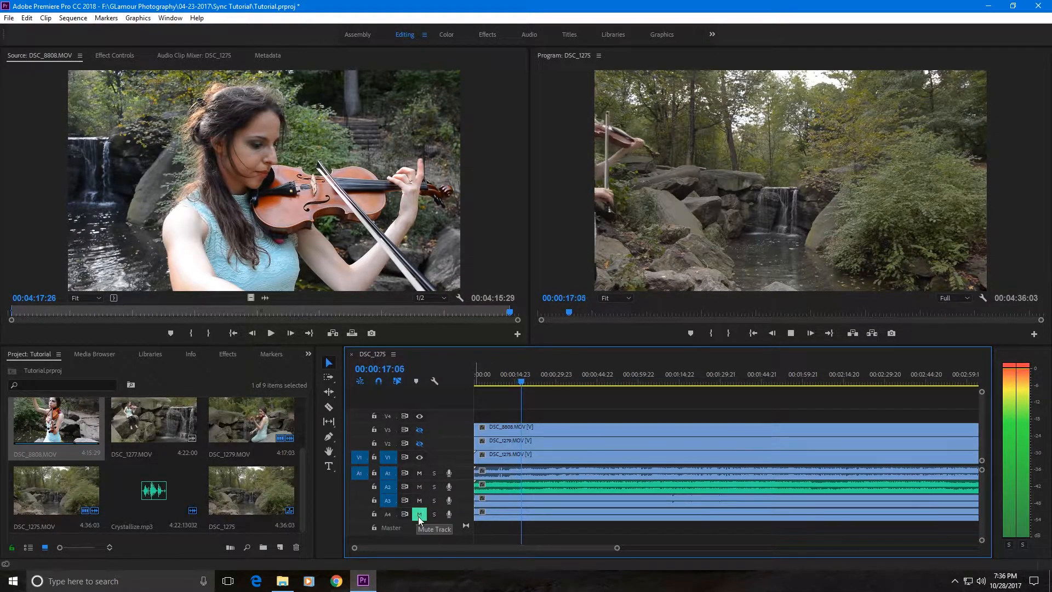
drag(590, 374, 459, 381)
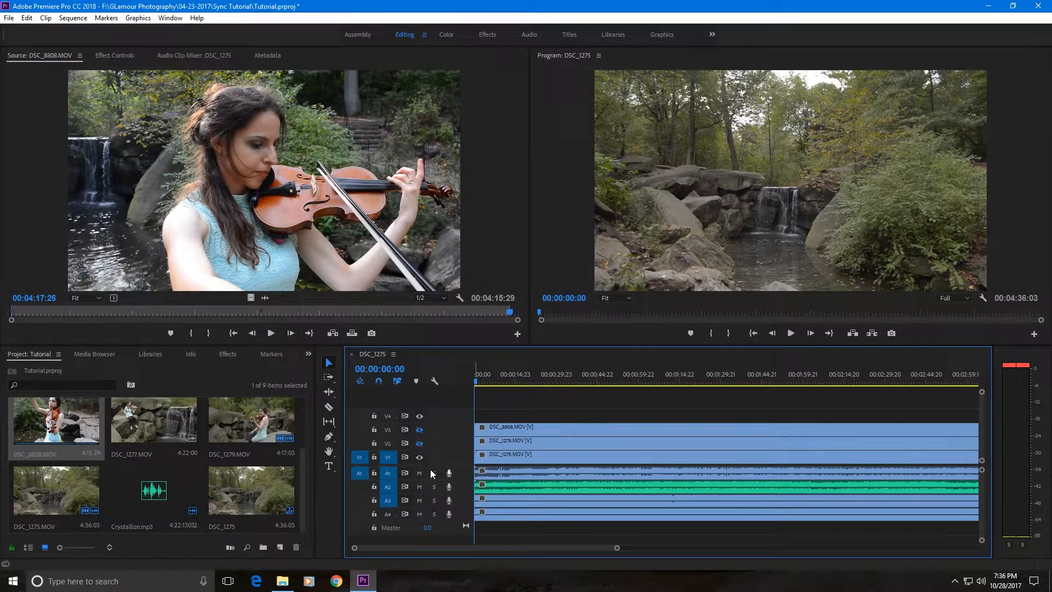
- Synchronize the DSC_1275.MOV clip with the music clip on A2, using Audio as the synchronize point and track channel 1
click(506, 472)
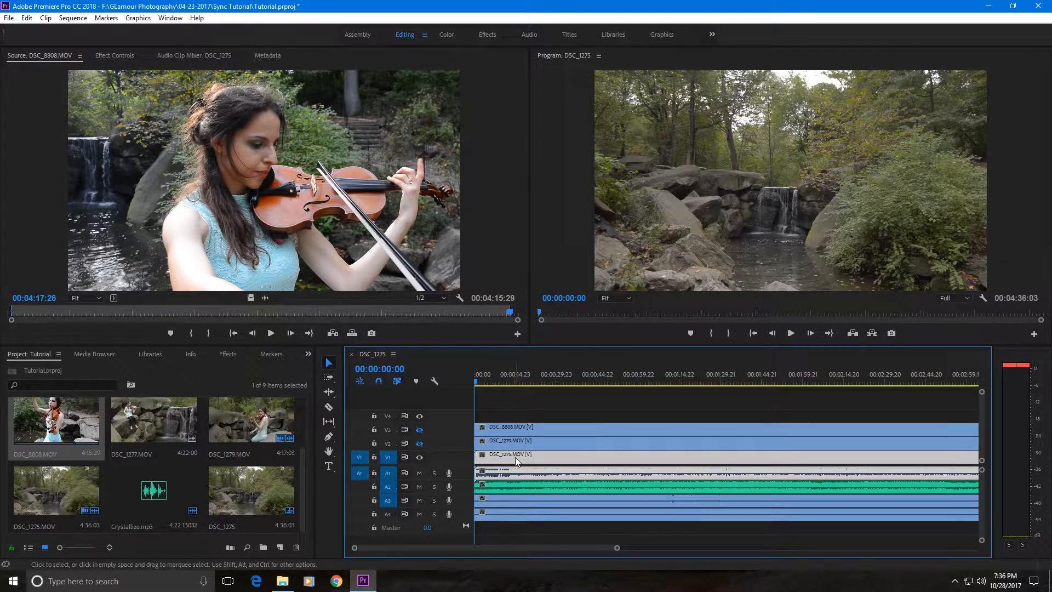
shift+click(510, 485)
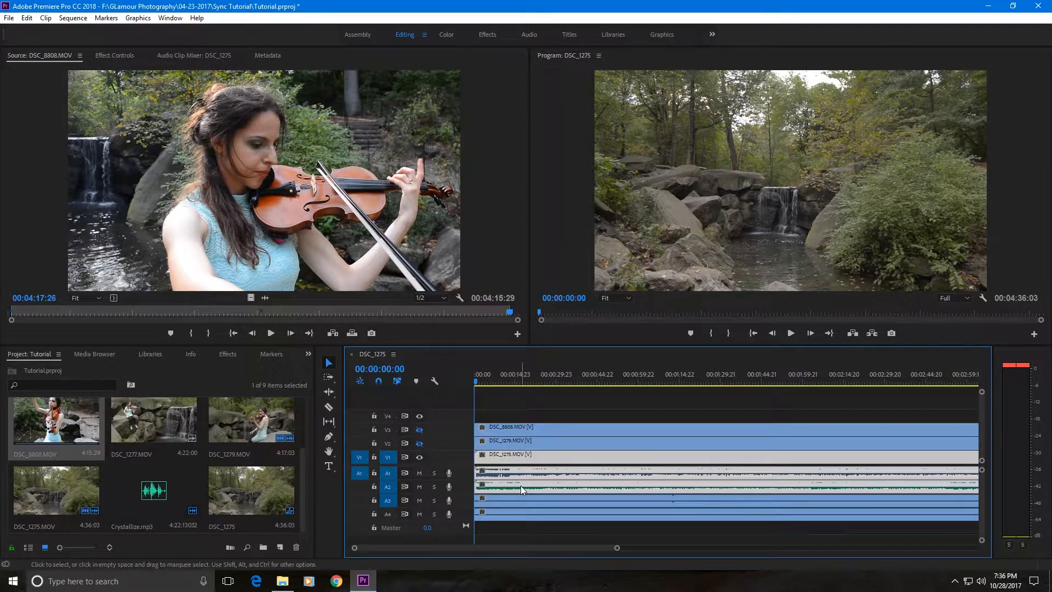
right_click(520, 485)
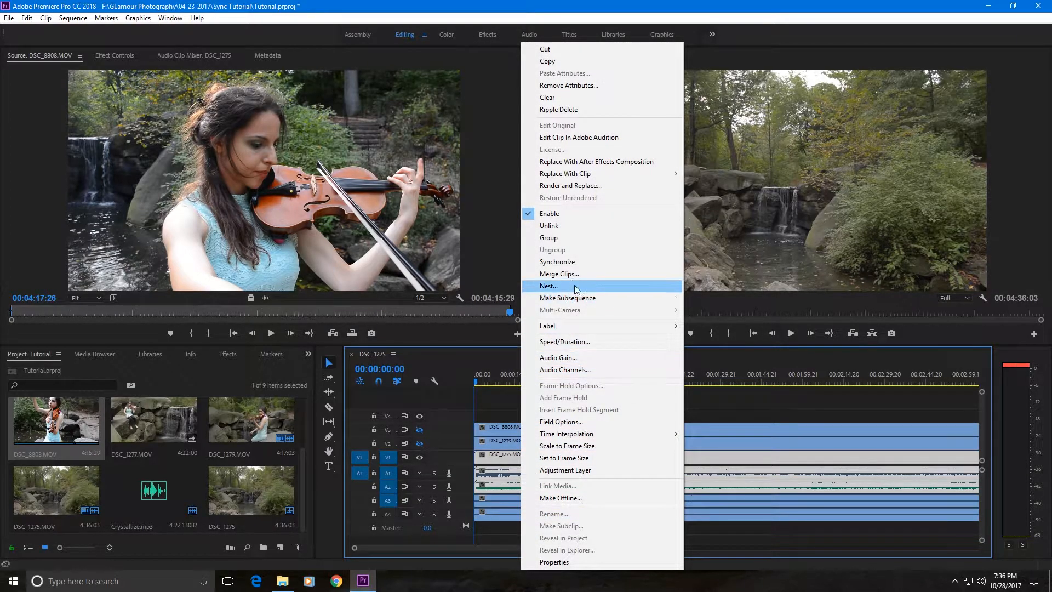
click(599, 261)
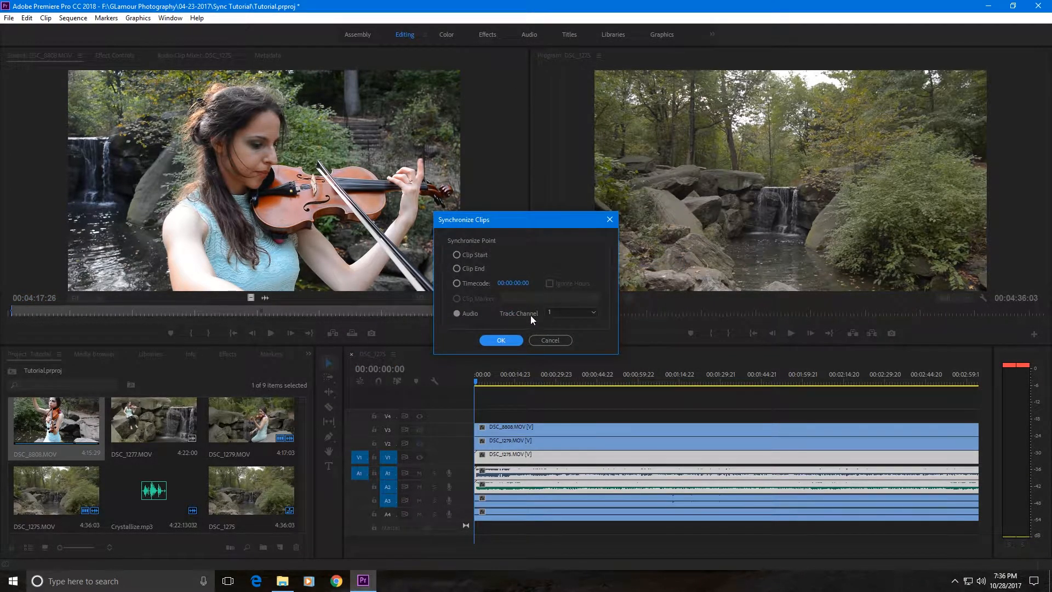
click(459, 313)
click(596, 310)
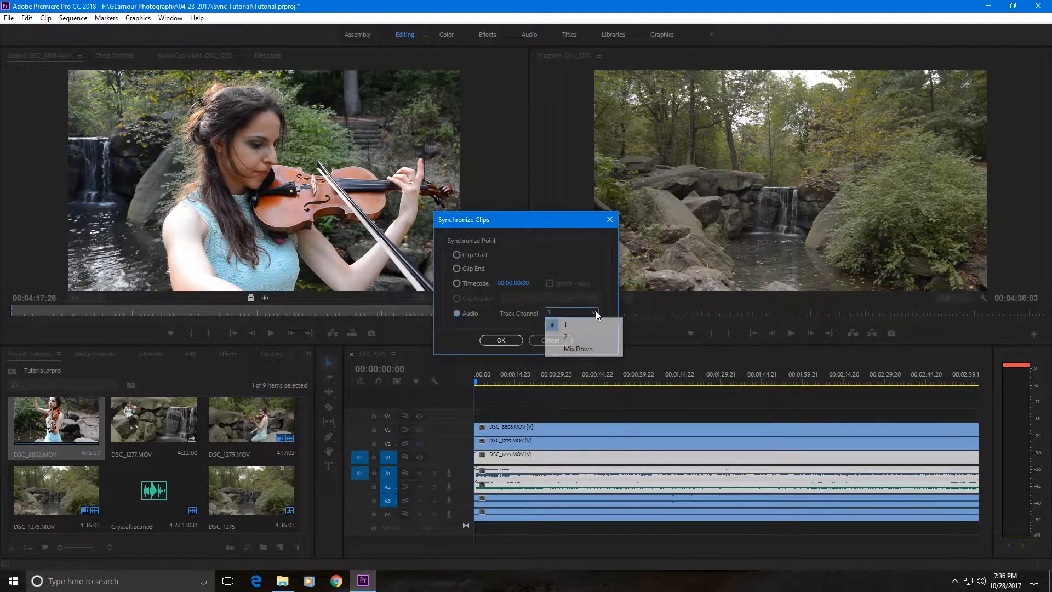
click(599, 310)
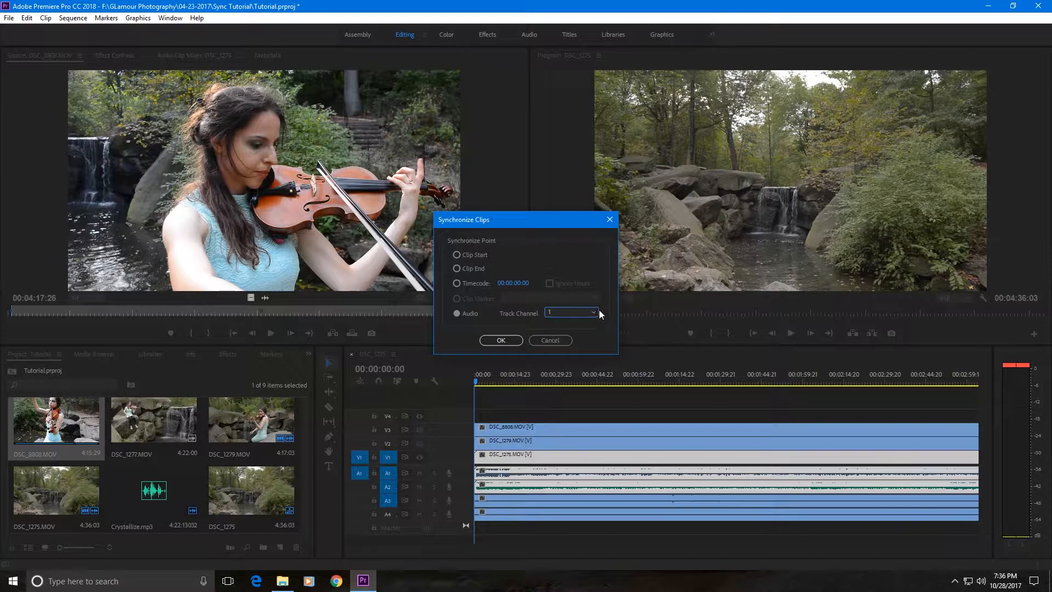
click(460, 314)
click(502, 341)
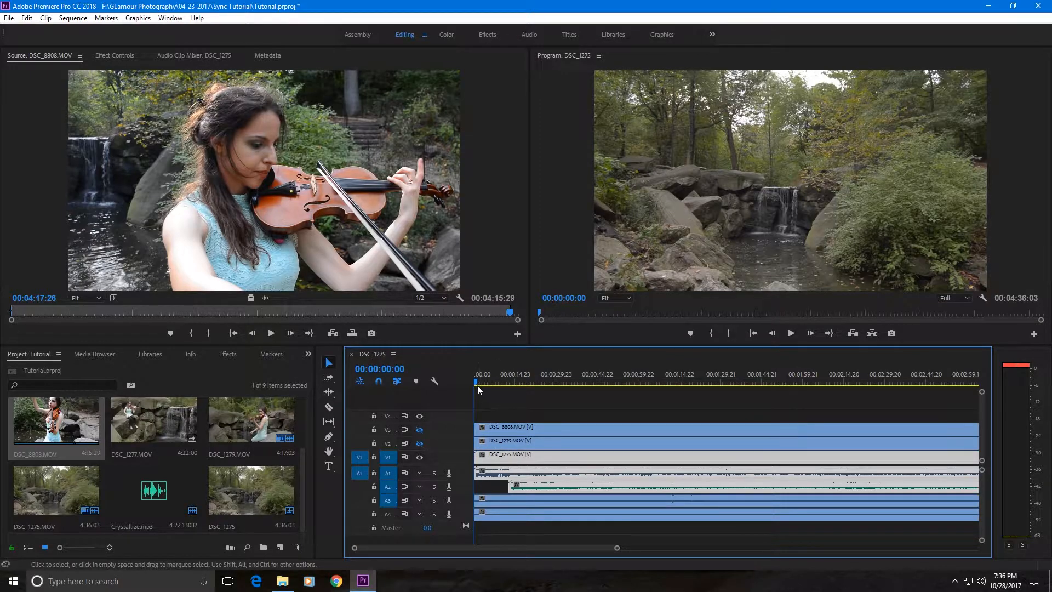
- Mute audio tracks A3 and A4 and play the sequence from the beginning
mouse_move(478, 386)
mouse_down()
mouse_move(528, 392)
mouse_move(471, 389)
mouse_up()
mouse_move(476, 383)
mouse_down()
mouse_move(498, 383)
mouse_move(474, 390)
mouse_up()
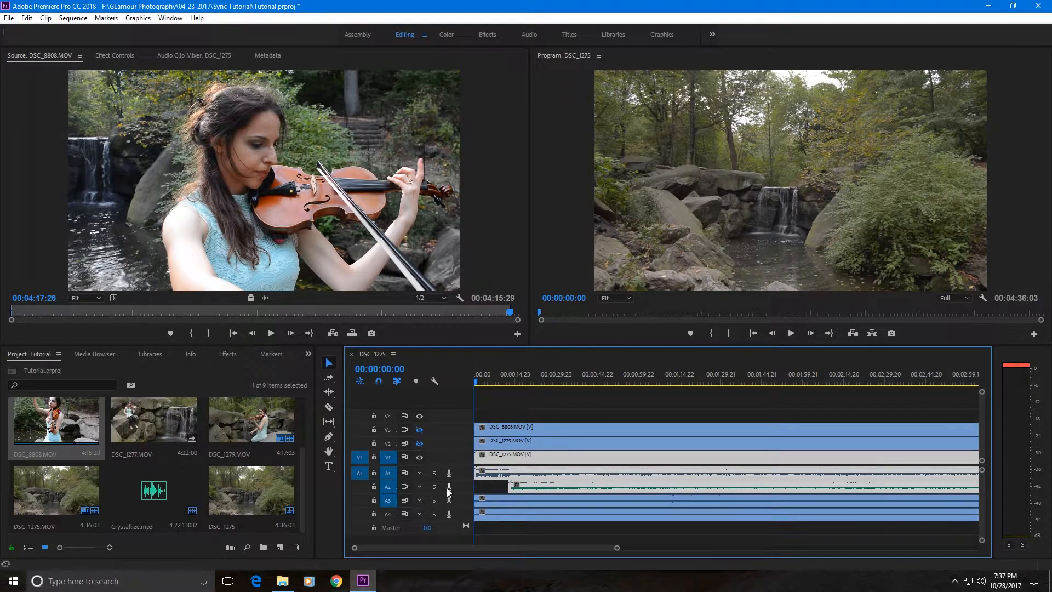
click(419, 500)
click(419, 514)
click(790, 334)
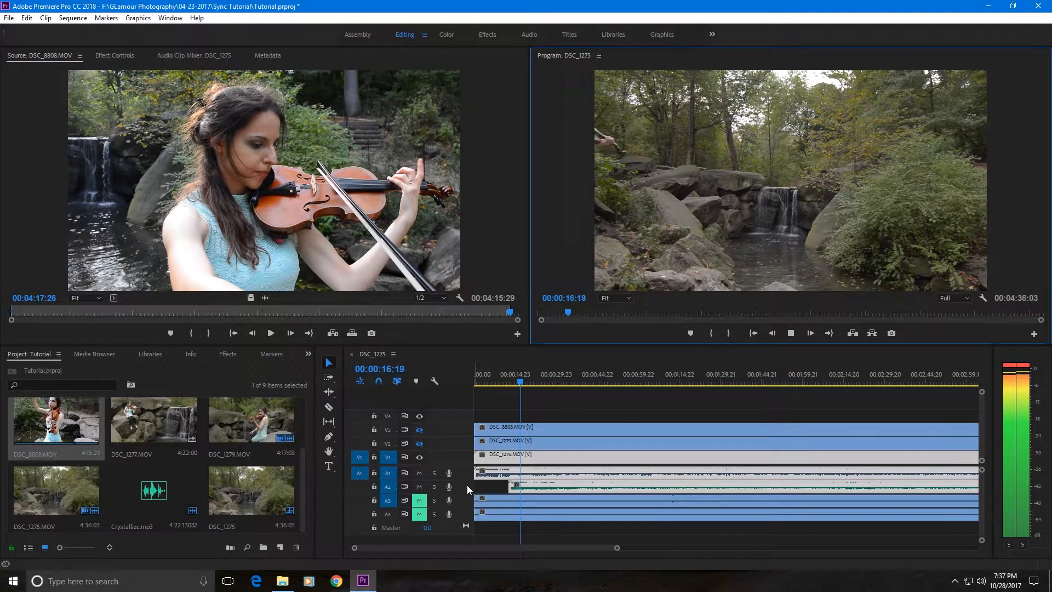
- Compare the camera audio and the music by briefly muting A2 and A1 in turn during playback, and return to the start
click(419, 486)
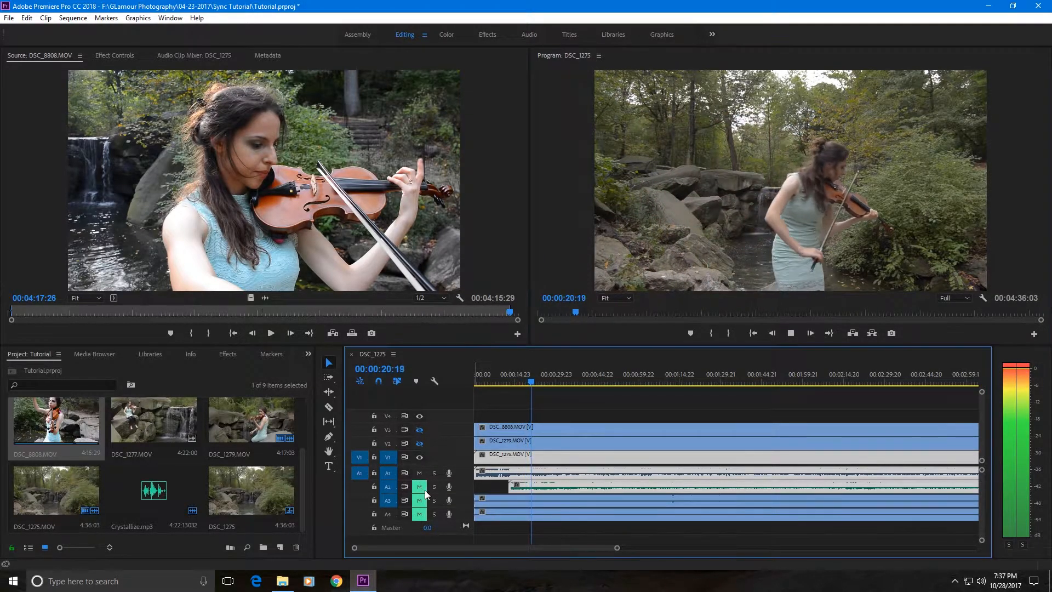
click(418, 488)
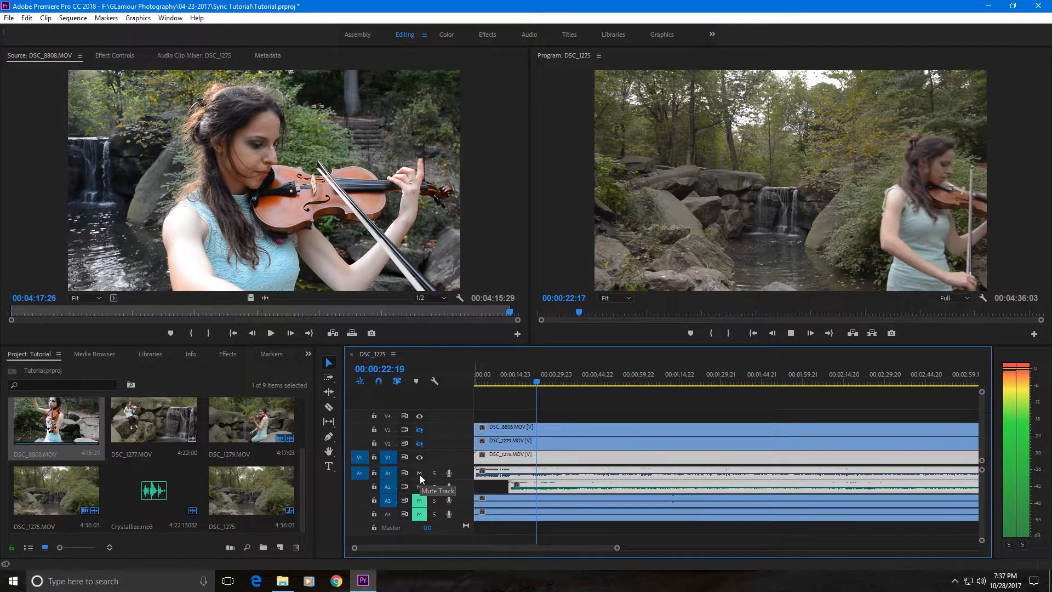
click(420, 474)
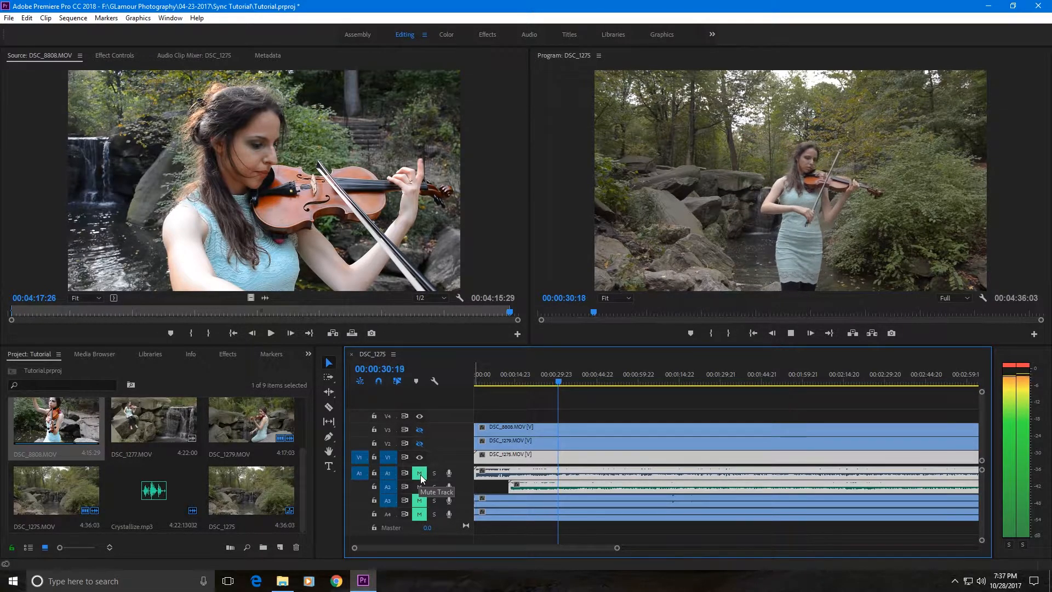
click(420, 474)
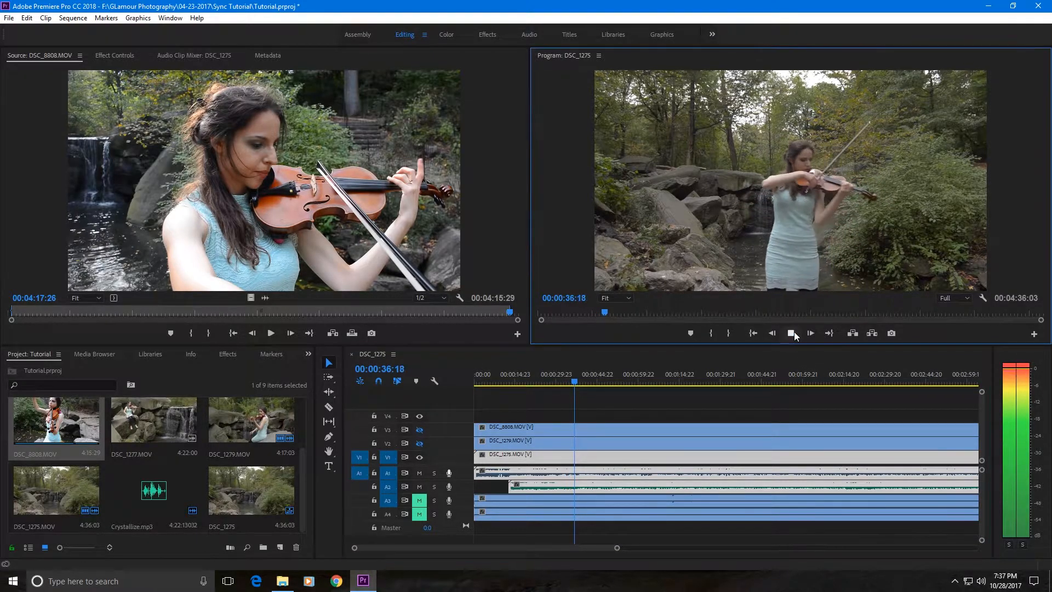
key(space)
key(Home)
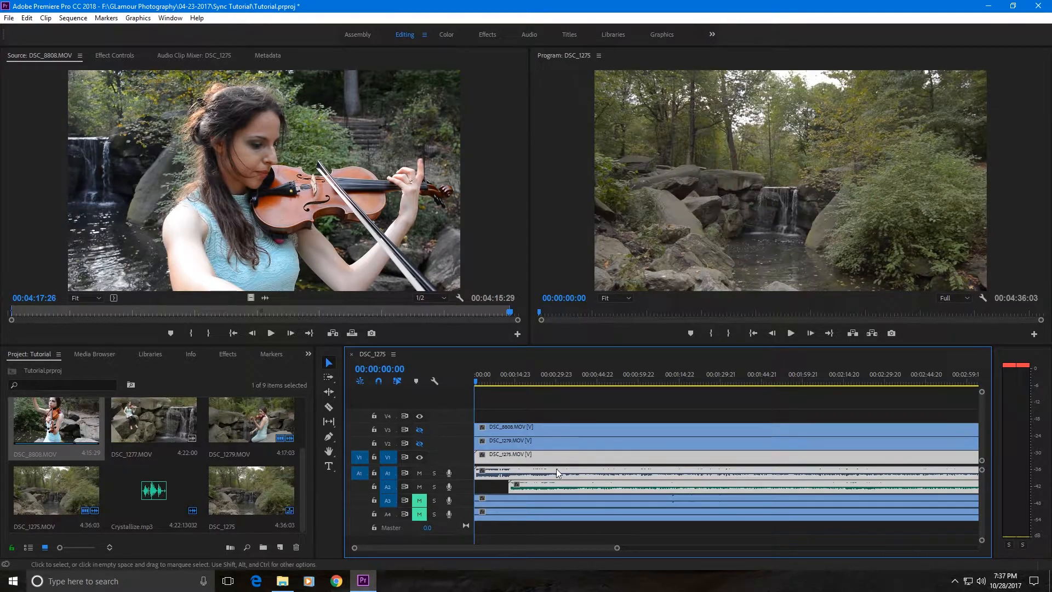
- Synchronize the DSC_1279.MOV clip on V2 with the DSC_1275.MOV clip on V1, using Audio as the synchronize point
click(499, 437)
click(523, 433)
click(534, 444)
click(544, 427)
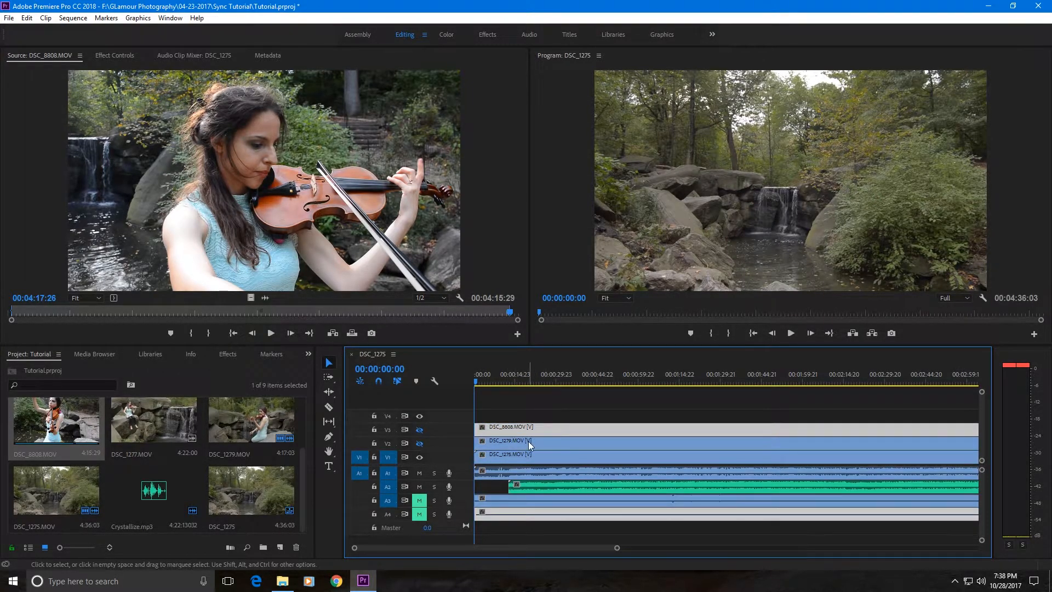
click(530, 446)
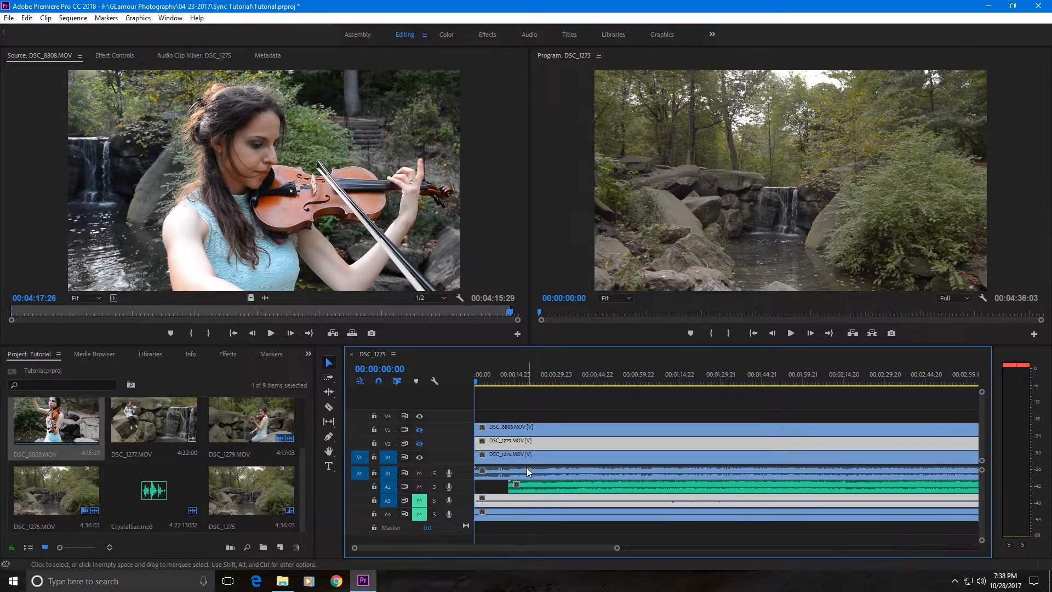
shift+click(524, 471)
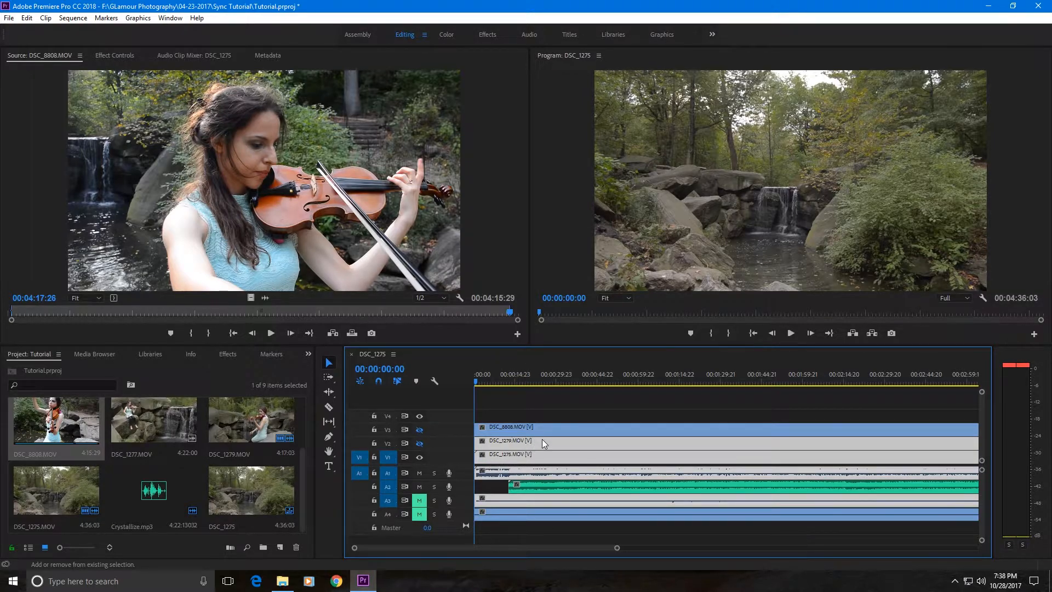
right_click(527, 474)
click(570, 261)
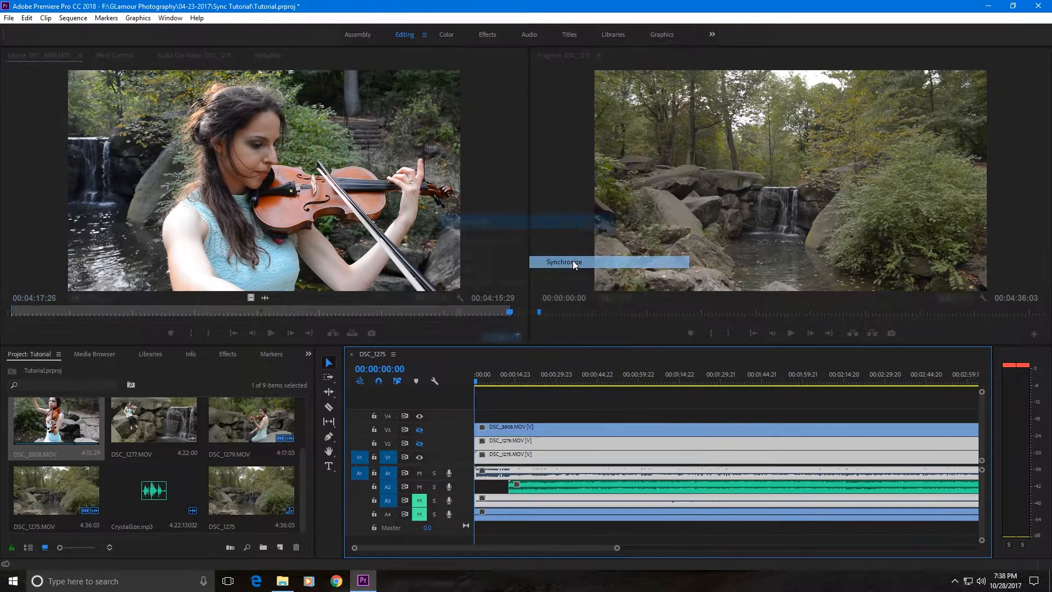
click(463, 313)
click(501, 340)
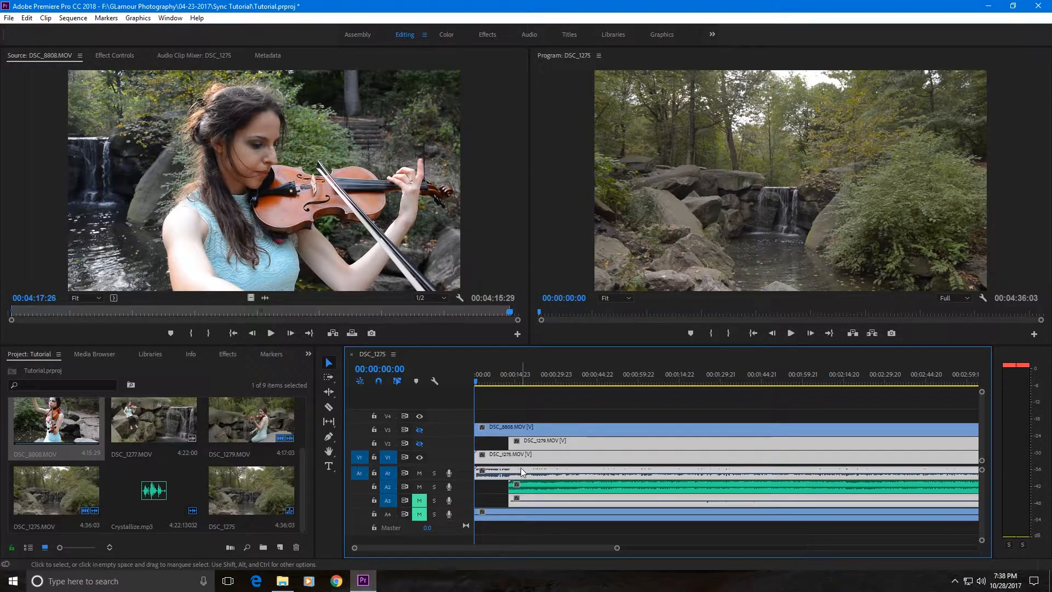
- Synchronize the DSC_8808.MOV clip on V3 with the DSC_1275.MOV clip on V1, using Audio as the synchronize point
click(507, 429)
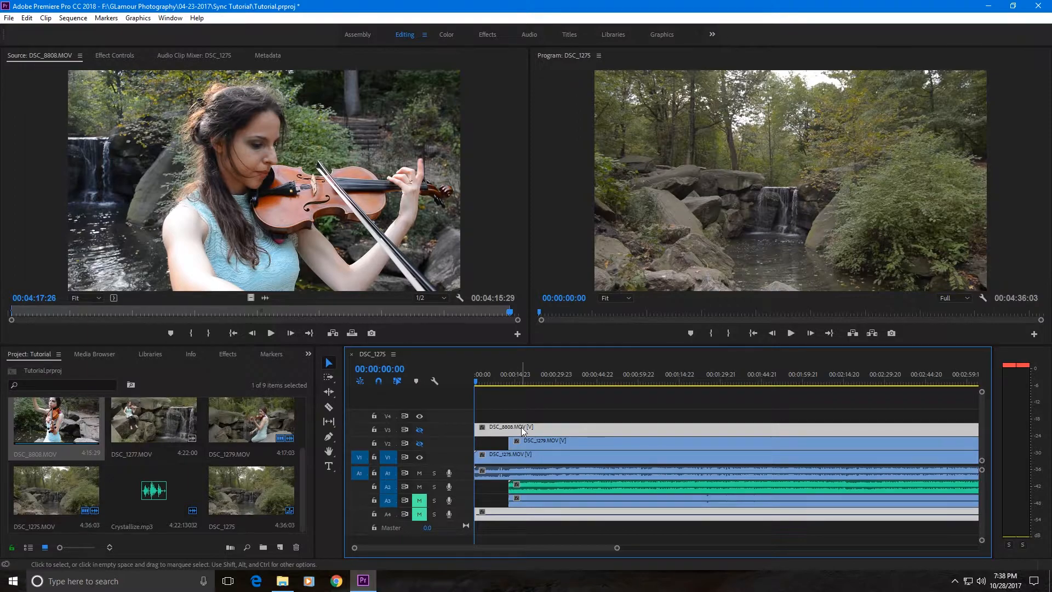
shift+click(514, 458)
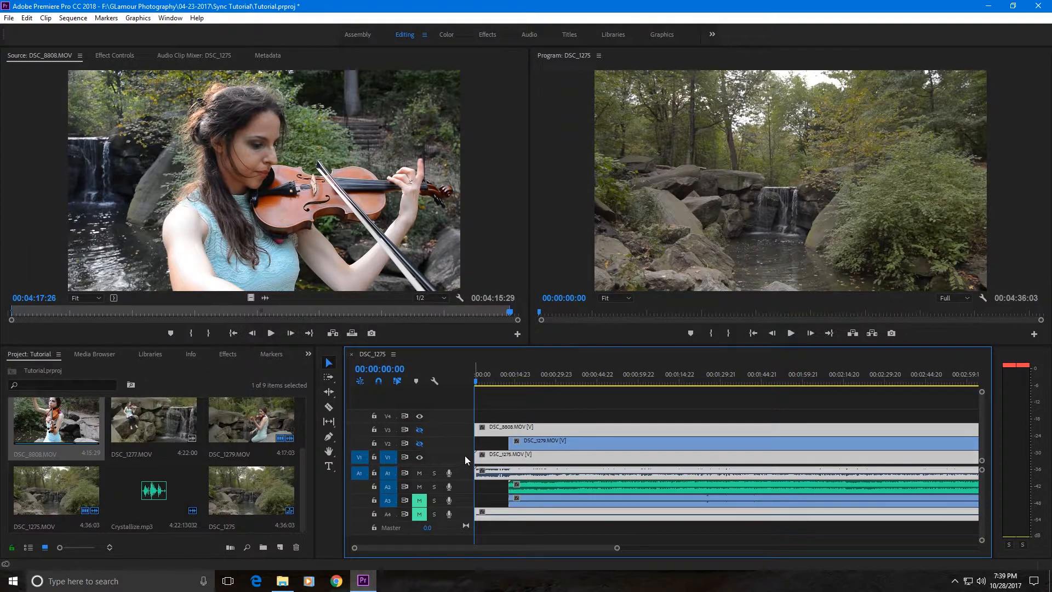
right_click(511, 518)
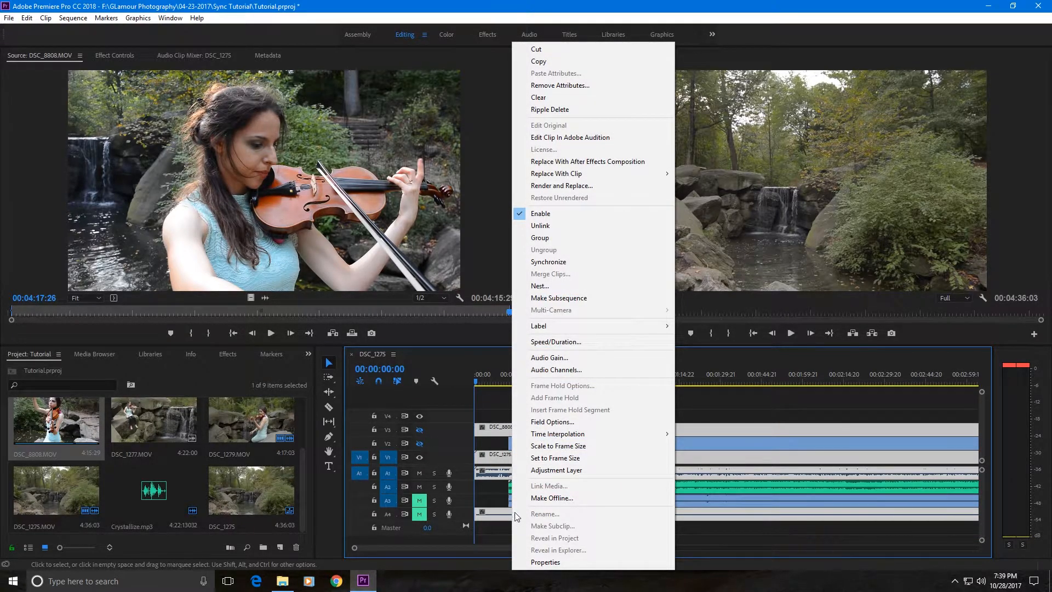
click(554, 262)
click(462, 313)
click(501, 340)
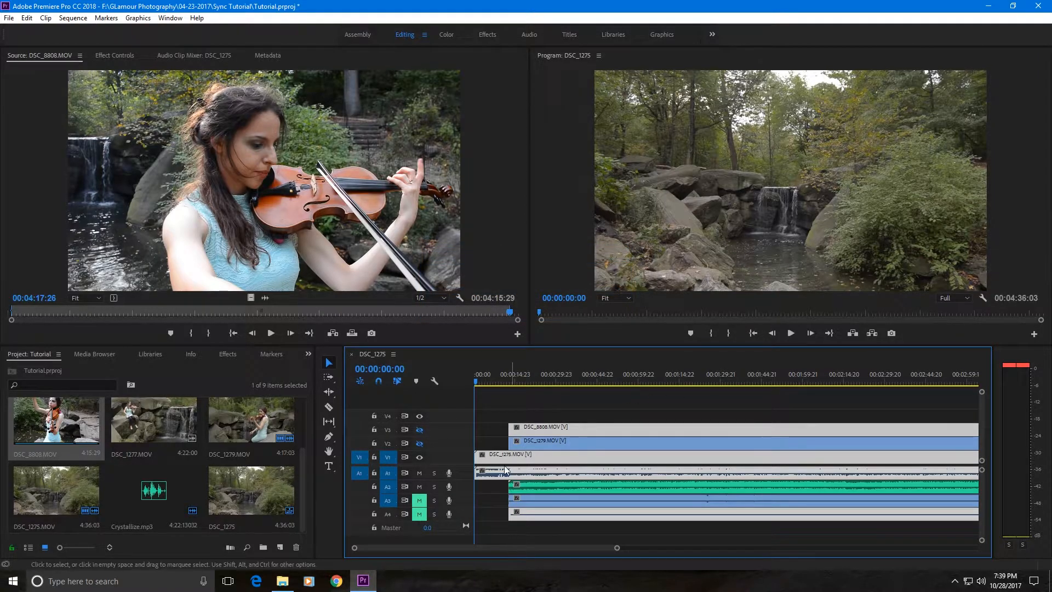
- Play the synced sequence from about 30 seconds and unmute audio tracks A3 and A4
drag(500, 385, 561, 388)
click(790, 333)
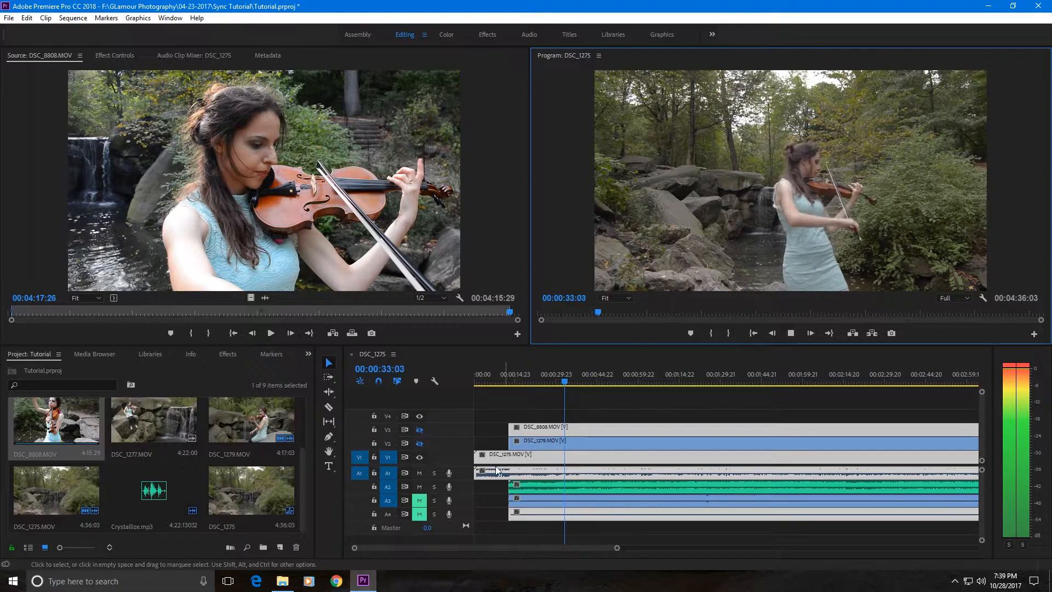
click(419, 501)
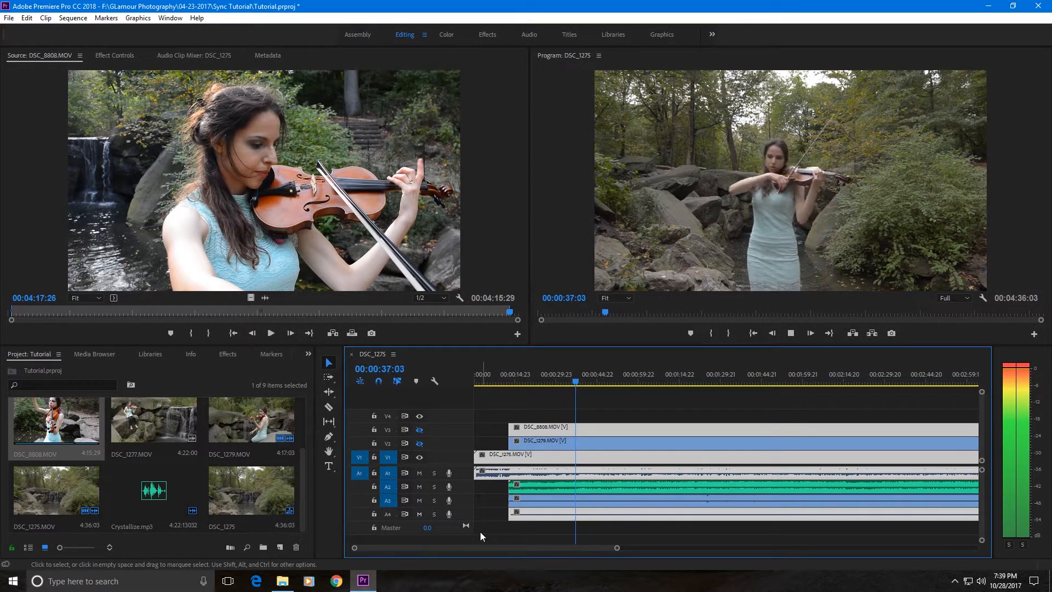
- Mute audio tracks A4 and A3 during playback, briefly mute A1, and mute A2 to hear A1 alone
click(419, 513)
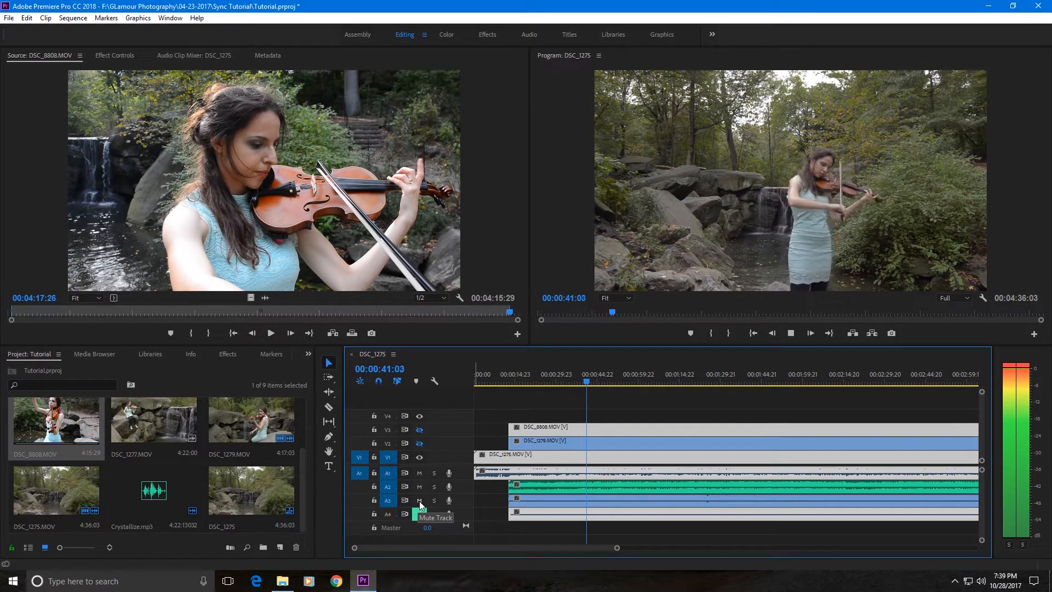
click(419, 500)
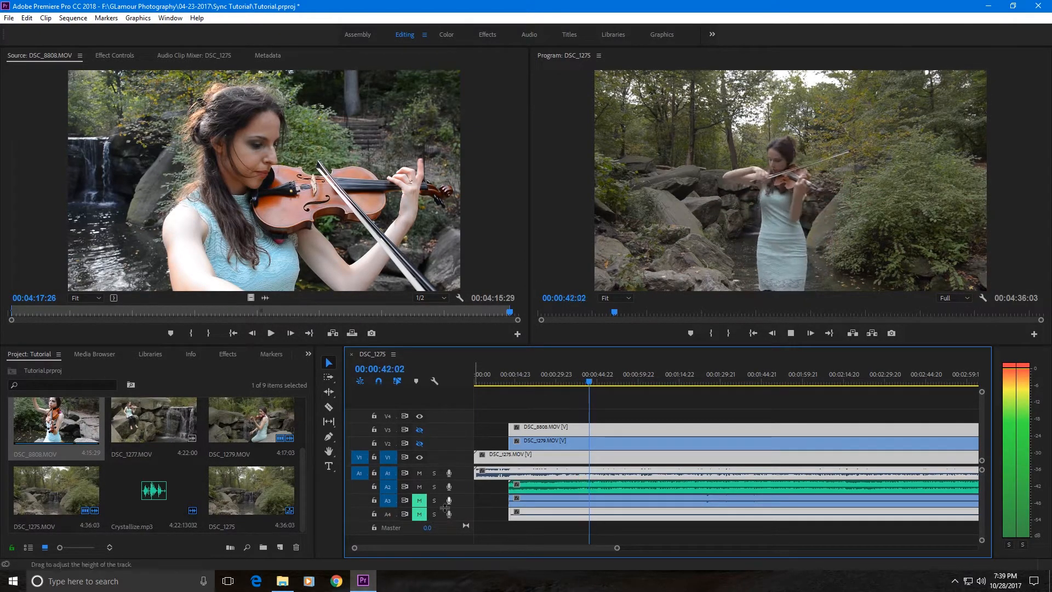
click(419, 473)
click(419, 473)
click(419, 487)
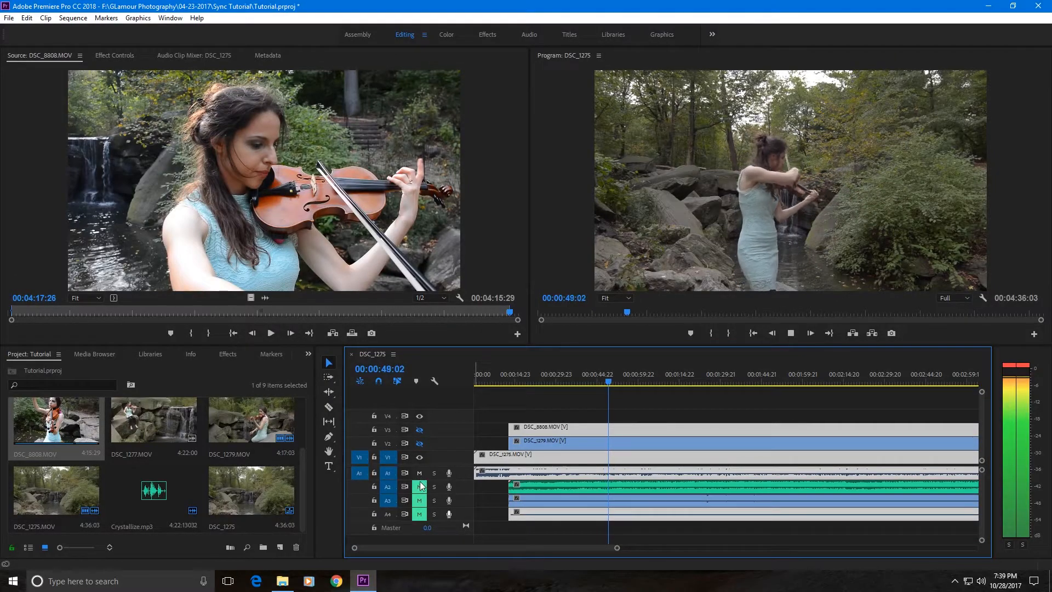
- Unmute audio tracks A2 and A3, briefly mute A1 for comparison, unmute A4, and stop playback
click(420, 485)
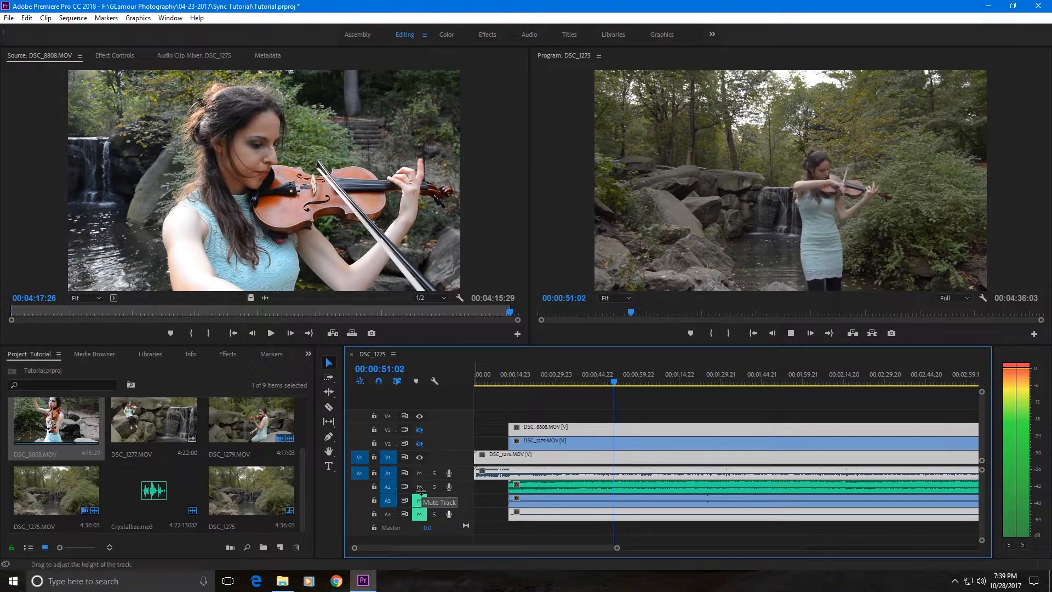
click(419, 500)
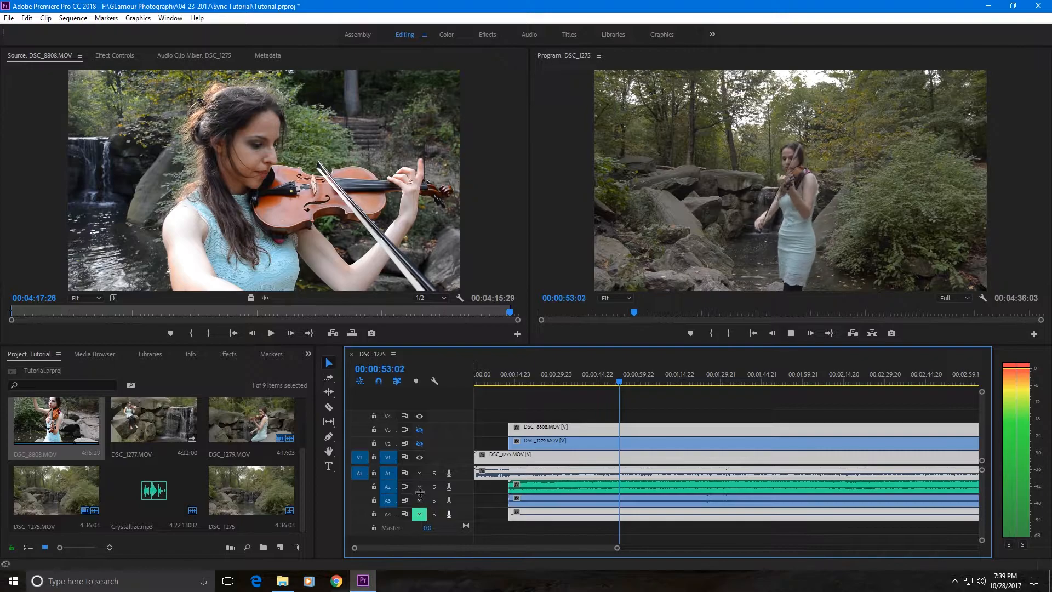
click(419, 472)
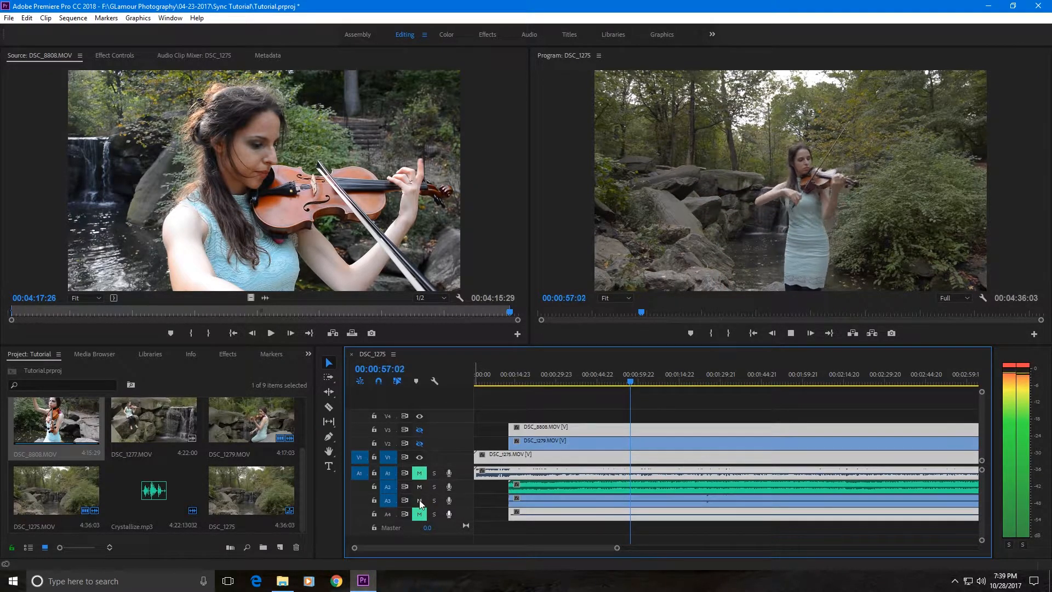
click(422, 474)
click(419, 515)
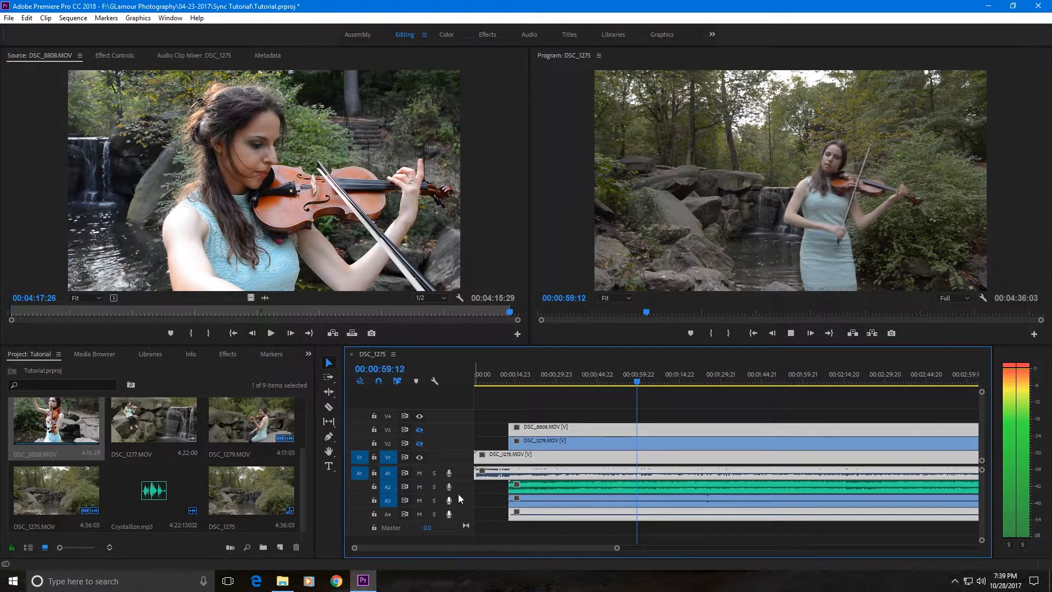
click(791, 333)
- Move the playhead to about 25 seconds and turn on the output of video tracks V3 and V2
drag(639, 379, 705, 383)
mouse_move(620, 550)
mouse_down()
mouse_move(908, 550)
mouse_move(626, 550)
mouse_up()
drag(757, 571, 742, 571)
drag(721, 385, 549, 387)
click(419, 429)
click(420, 444)
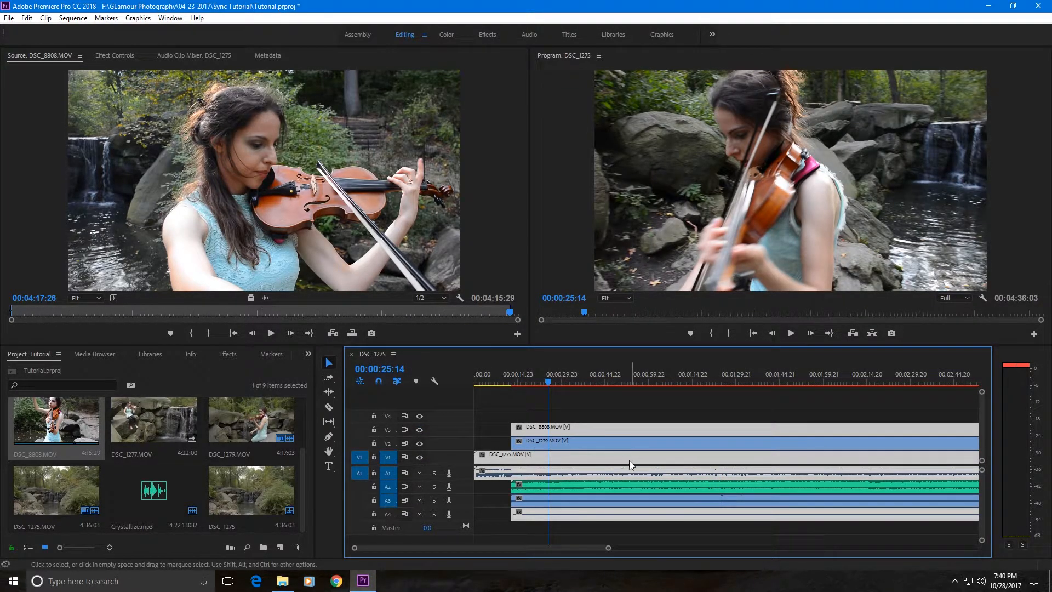
- Hide V3 to preview the V2 clip back to about 16 seconds, toggle V1 output, and hide V2 to show V1
click(420, 429)
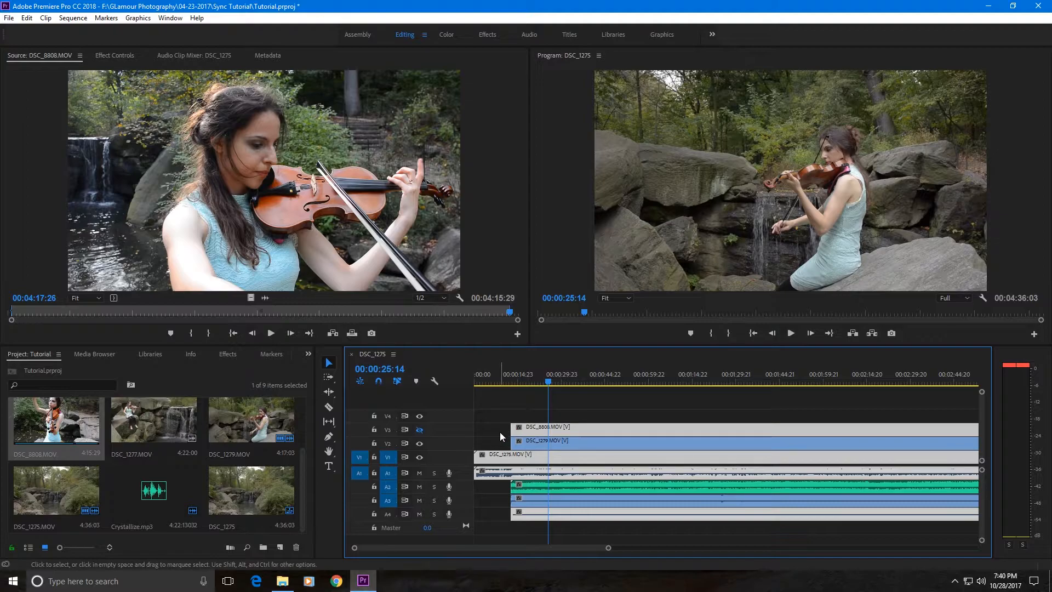
drag(550, 386, 524, 384)
click(419, 455)
click(419, 456)
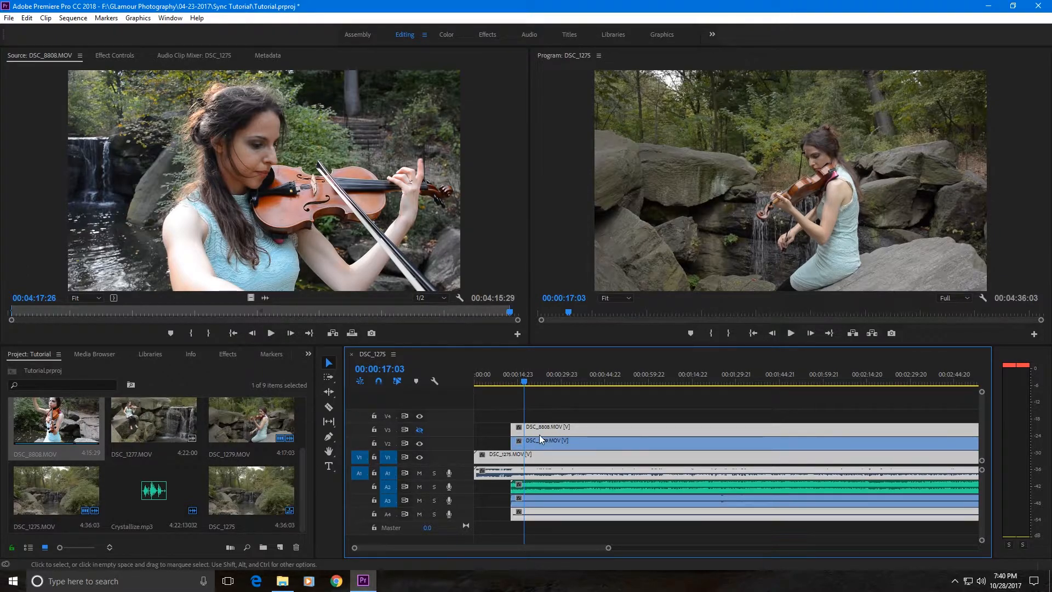
drag(524, 385, 521, 385)
click(420, 443)
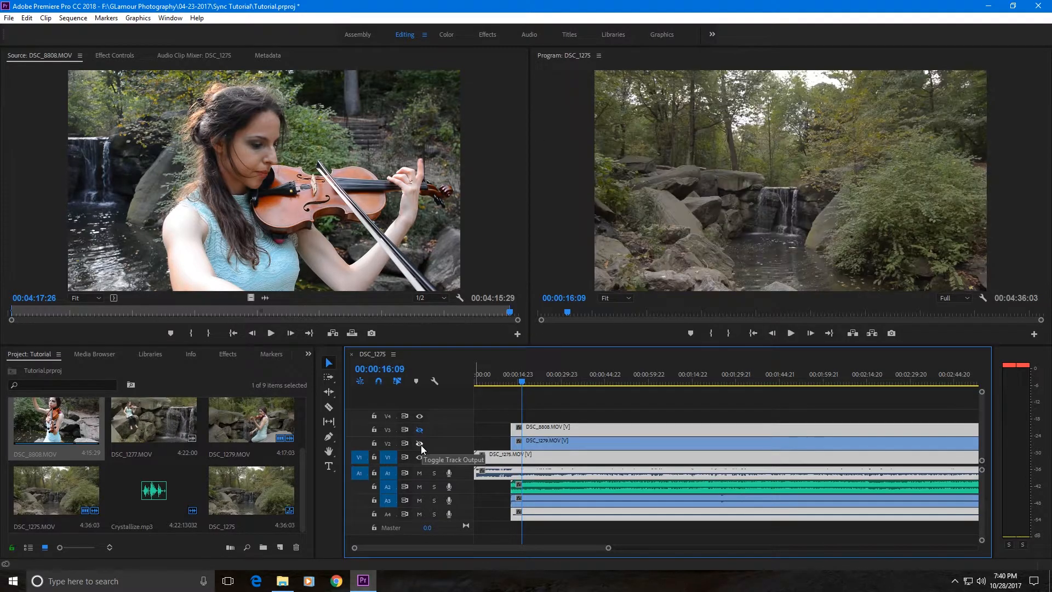
- Turn V3 output back on at about 43 seconds and scrub the DSC_8808.MOV clip back to about 31 seconds
drag(522, 383, 601, 390)
click(421, 429)
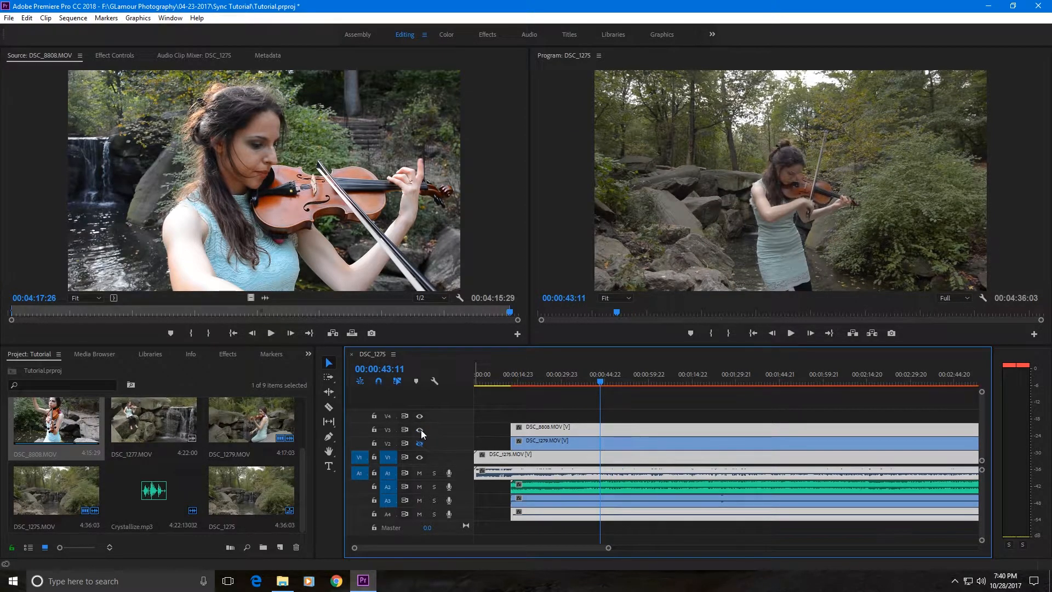
mouse_move(599, 384)
mouse_down()
mouse_move(617, 383)
mouse_move(593, 383)
mouse_up()
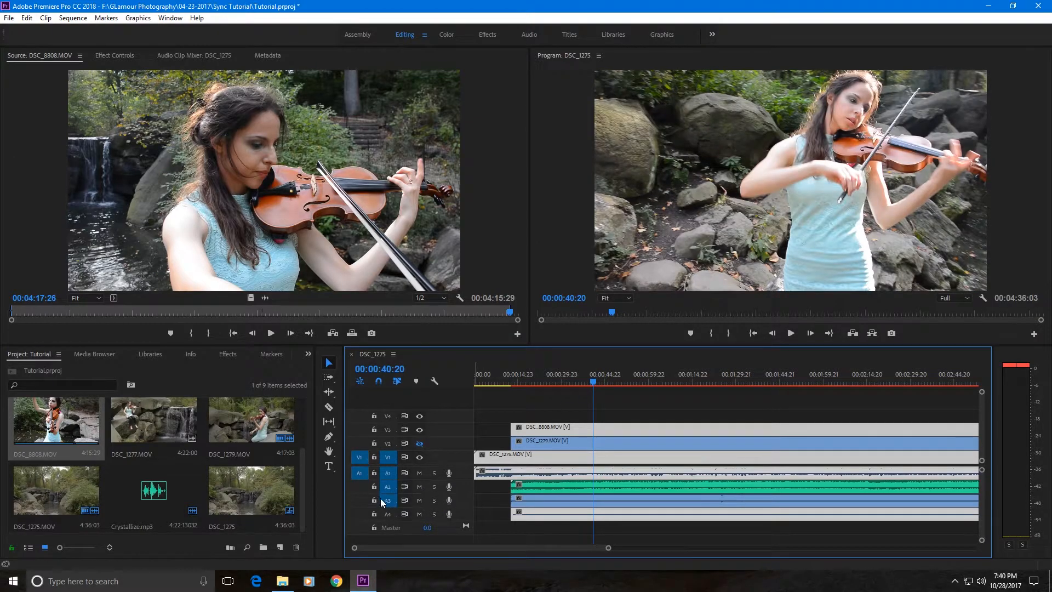
key(c)
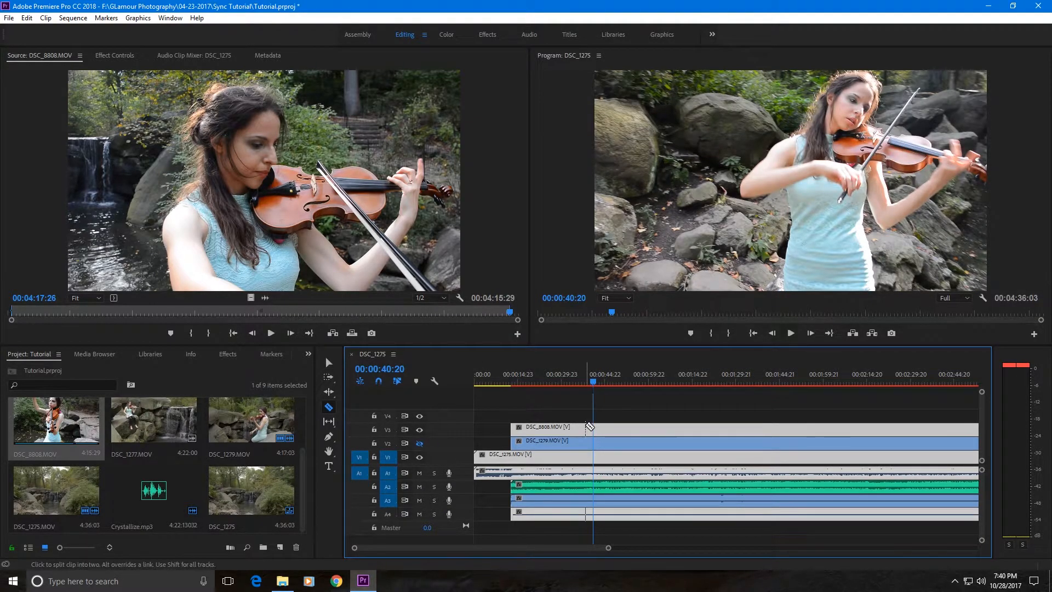
key(v)
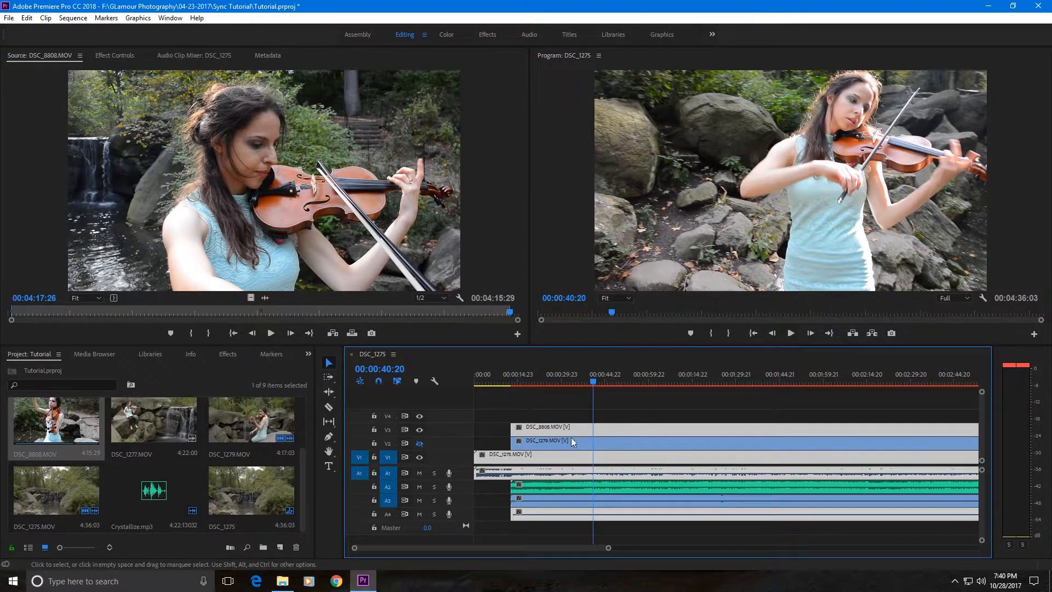
drag(593, 383, 564, 400)
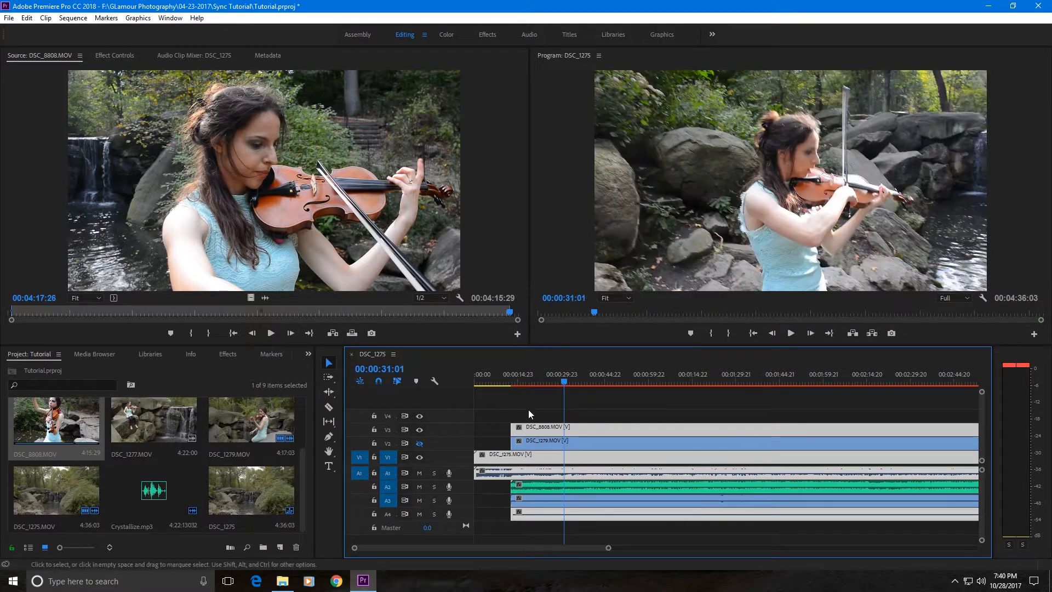
- Return to the sequence start, scrub to about 13 seconds, and examine how the synced clips line up at their beginnings
drag(564, 385, 469, 385)
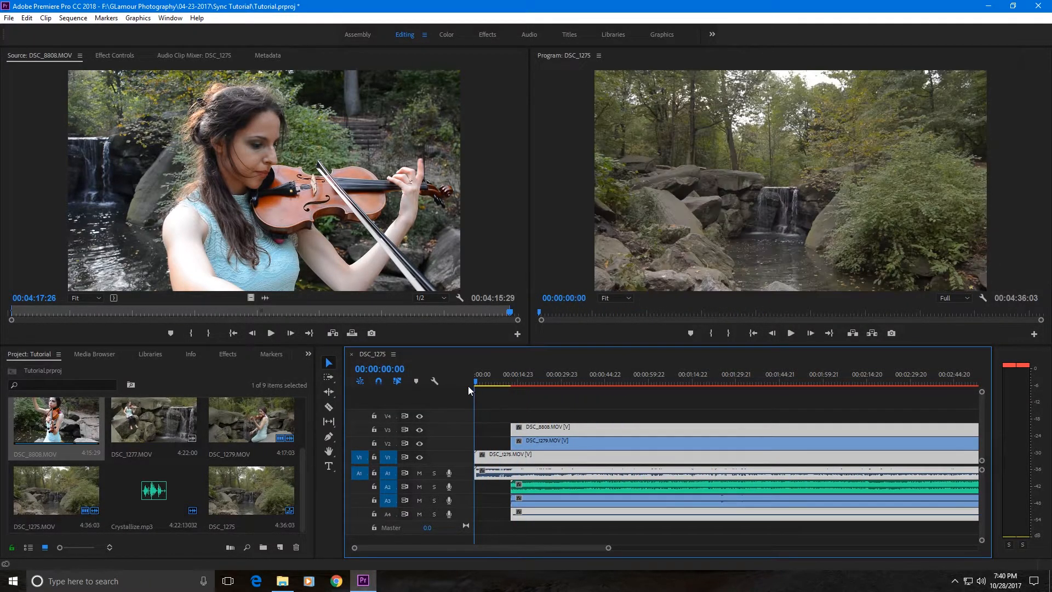
scroll(512, 549, up, 8)
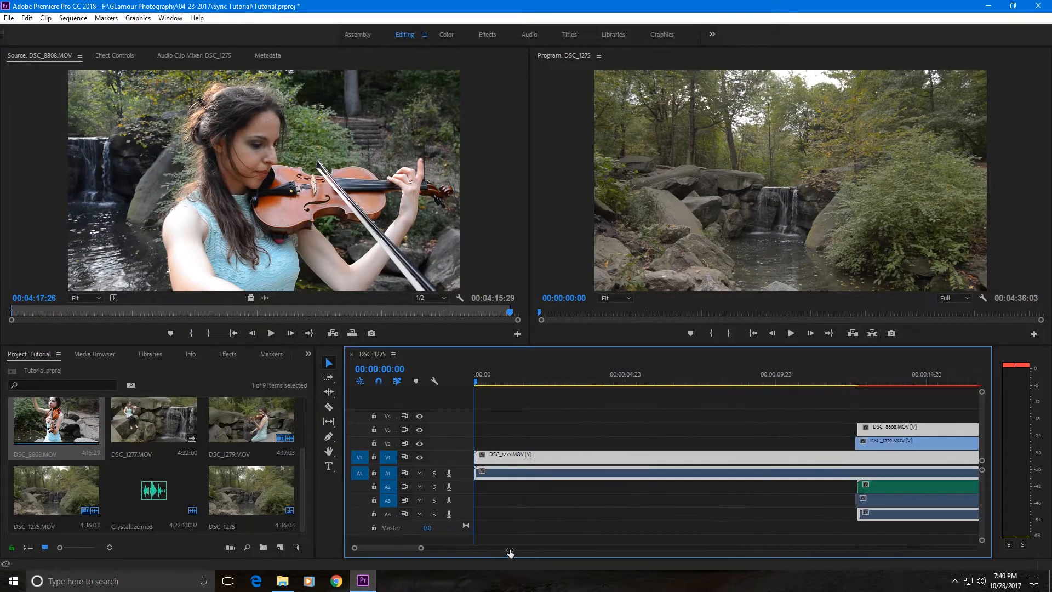
drag(478, 382, 944, 389)
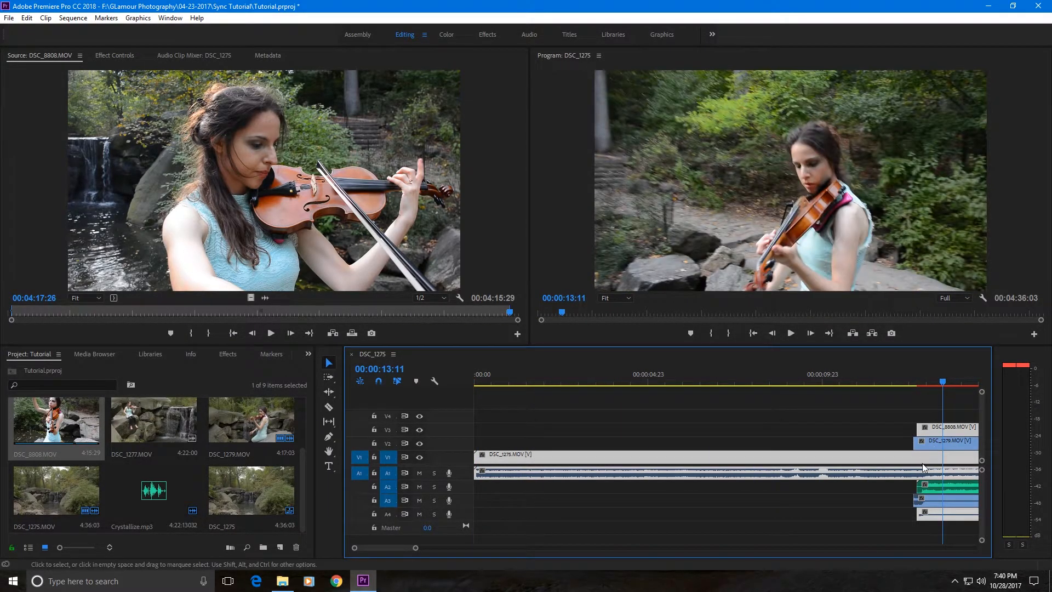
drag(388, 547, 394, 548)
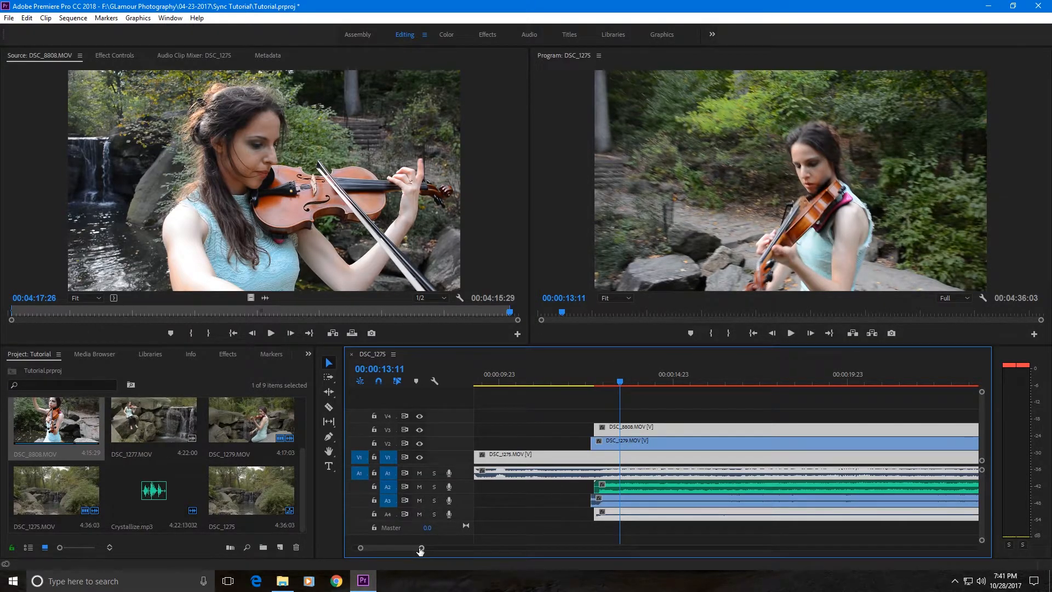
drag(421, 547, 517, 548)
drag(618, 564, 728, 558)
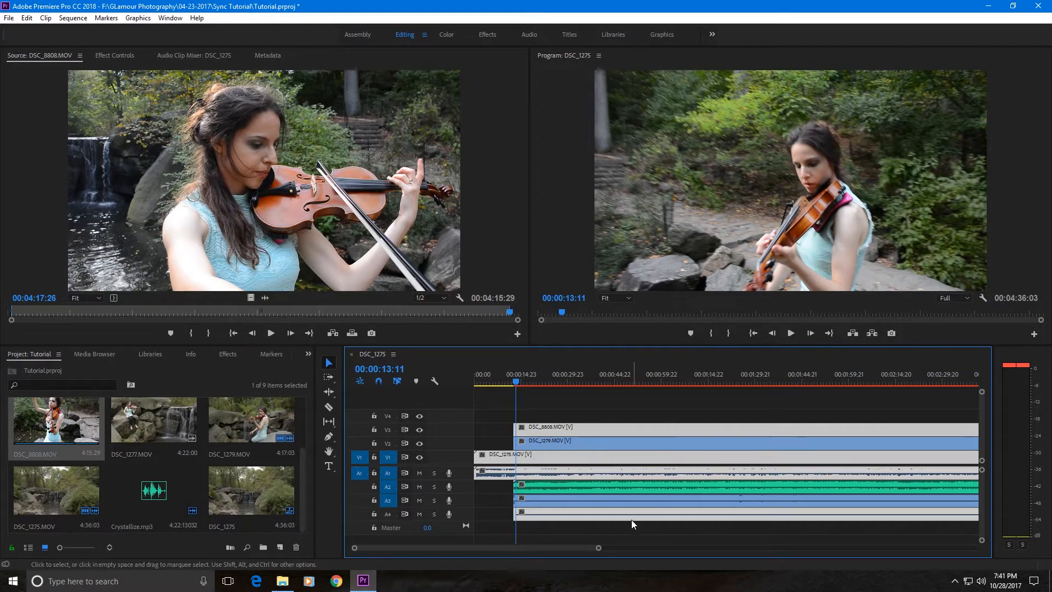
drag(598, 548, 859, 556)
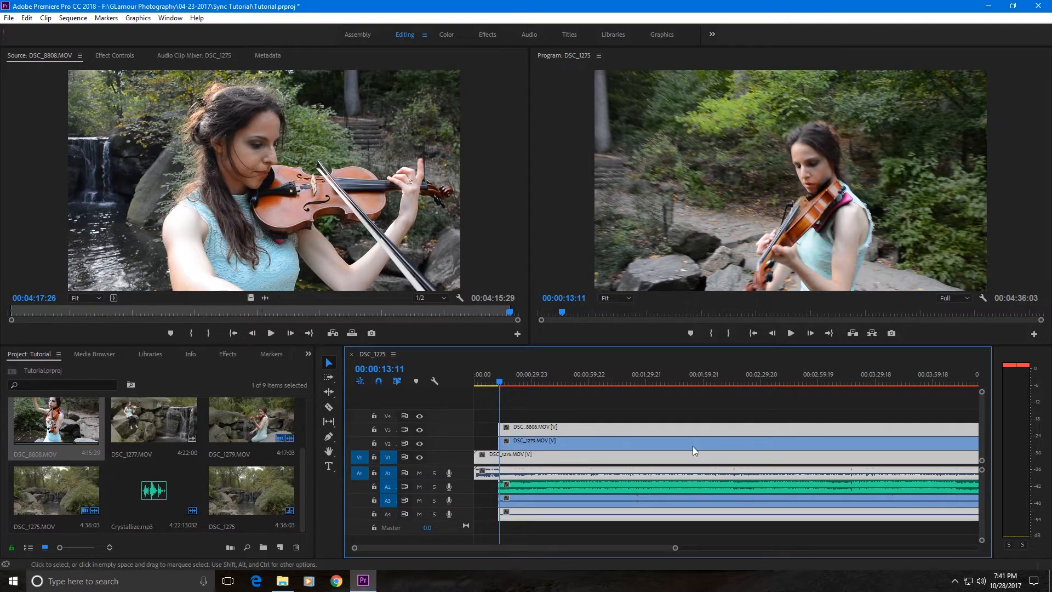
drag(680, 544, 739, 564)
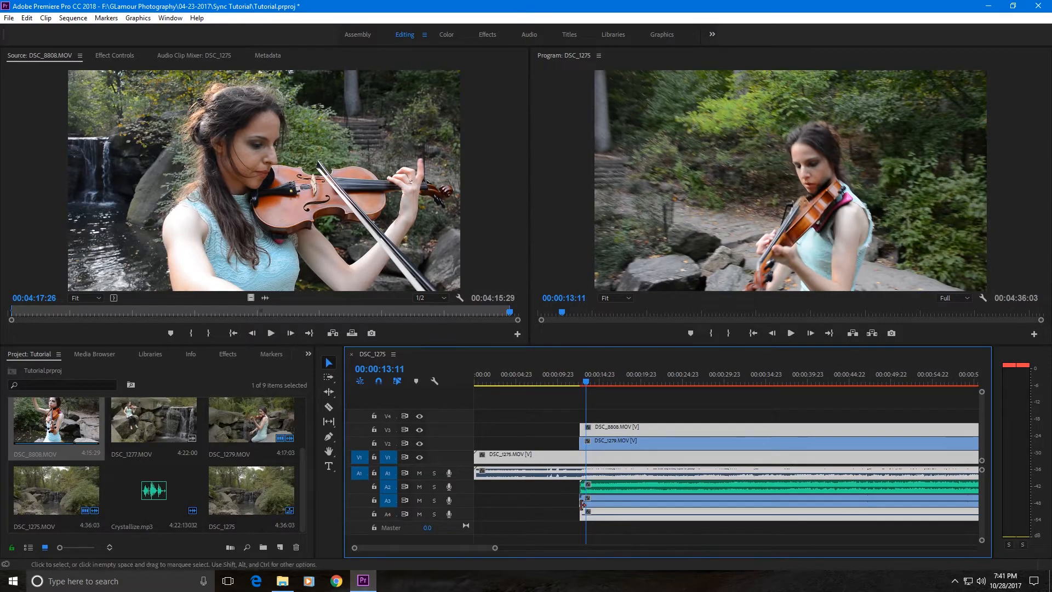
- Review the synchronize point and audio track channel options for the selected clips, cancel, and move the playhead to 00:00:13:18
right_click(603, 511)
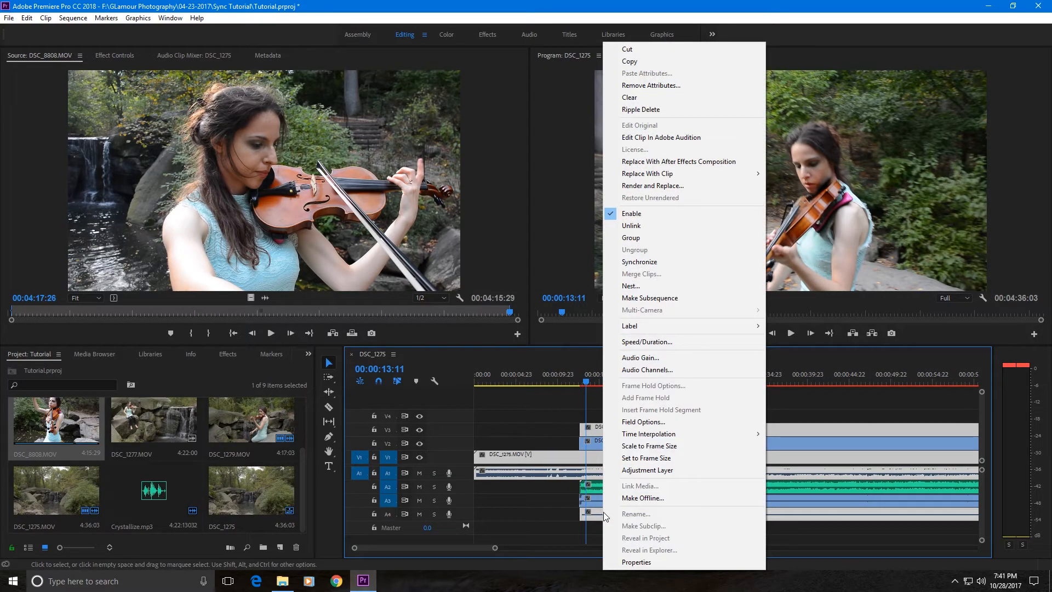
click(653, 262)
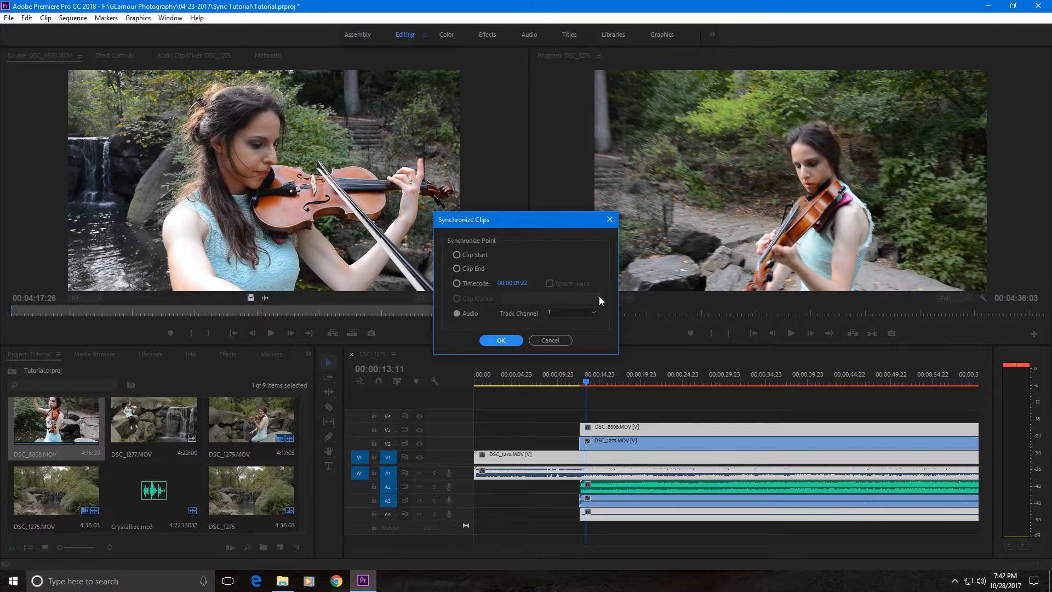
click(596, 310)
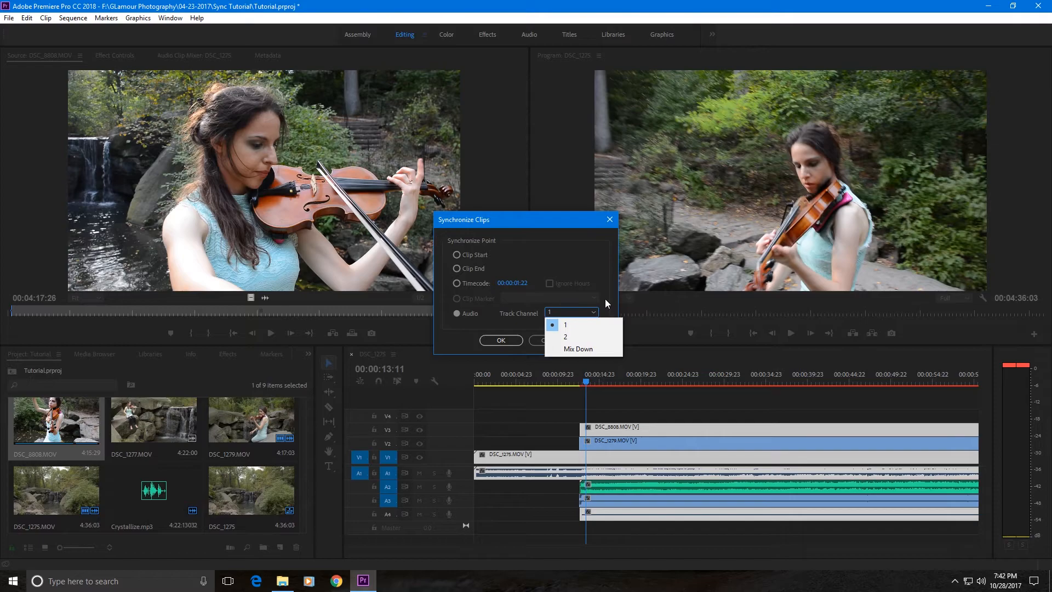
click(604, 299)
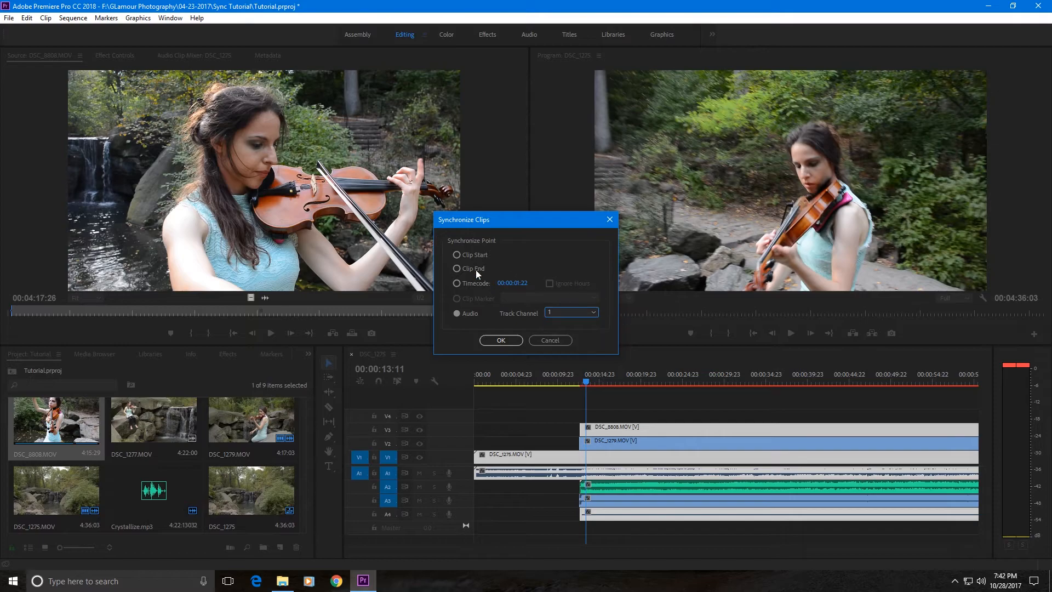
click(550, 340)
drag(587, 380, 590, 412)
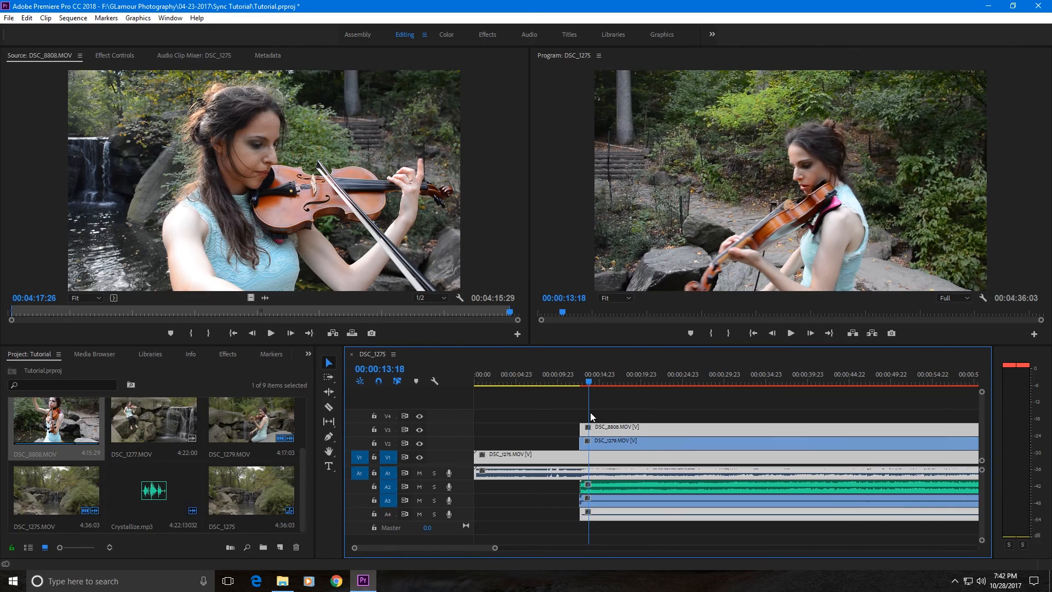